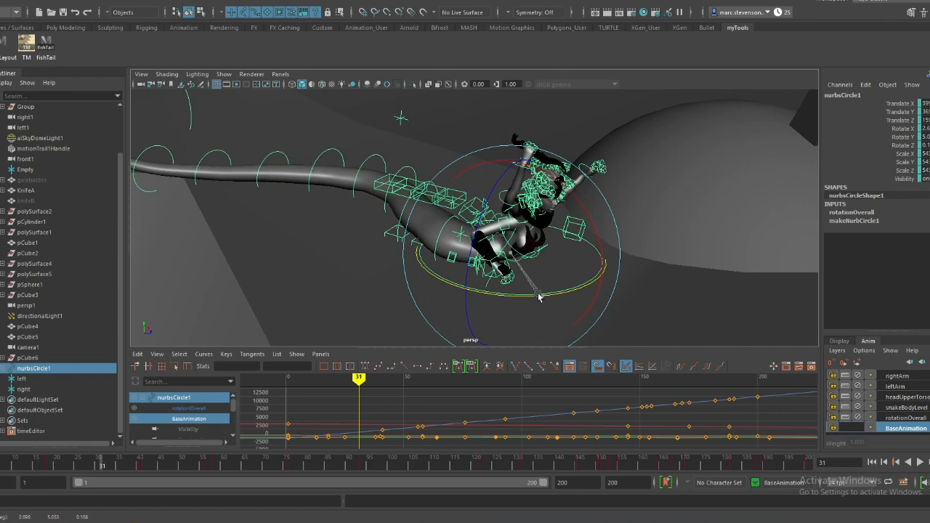
Undo the last rotation of the nurbsCircle1 control and deselect it
{"action": "key", "text": "ctrl+z"}
{"action": "left_click", "coordinate": [301, 228]}
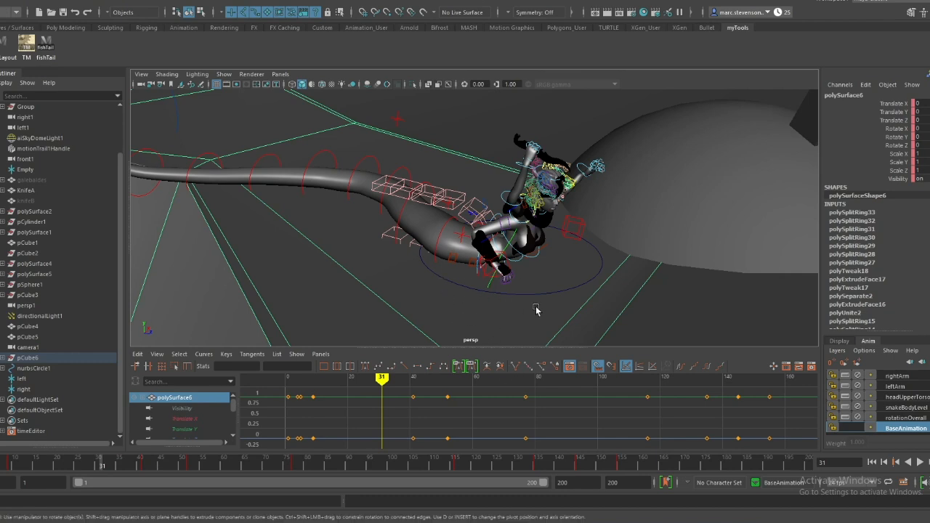
Select the IKSpline2_M control at the thick end of the snake tail and try moving it along its X axis, undoing the move
{"action": "mouse_move", "coordinate": [564, 315]}
{"action": "left_mouse_down", "text": "alt"}
{"action": "mouse_move", "coordinate": [519, 301]}
{"action": "mouse_move", "coordinate": [468, 332]}
{"action": "mouse_move", "coordinate": [590, 304]}
{"action": "mouse_move", "coordinate": [578, 291]}
{"action": "mouse_move", "coordinate": [559, 302]}
{"action": "left_mouse_up", "text": "alt"}
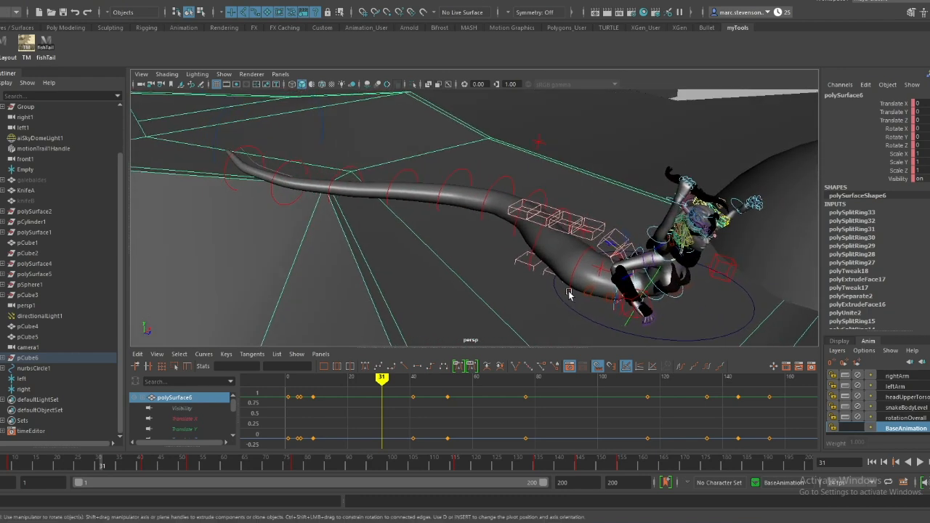
{"action": "left_click", "coordinate": [570, 294]}
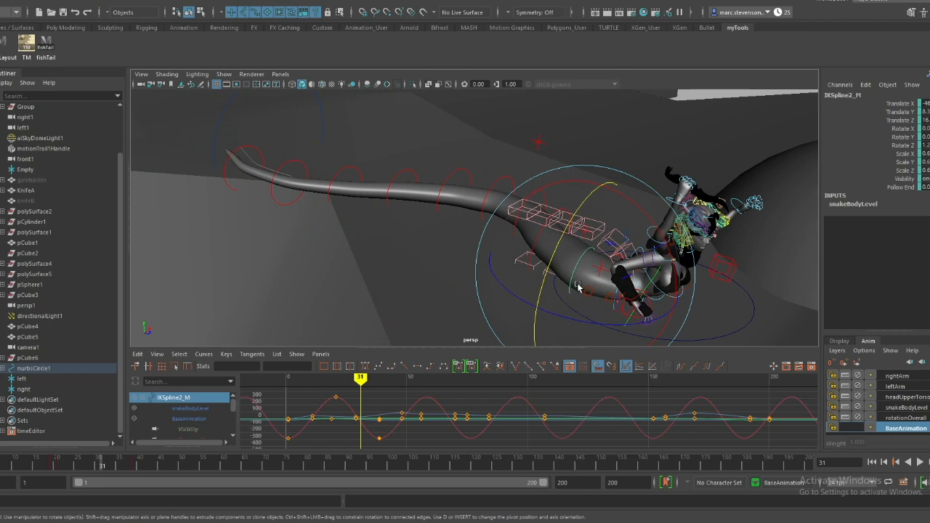
{"action": "key", "text": "w"}
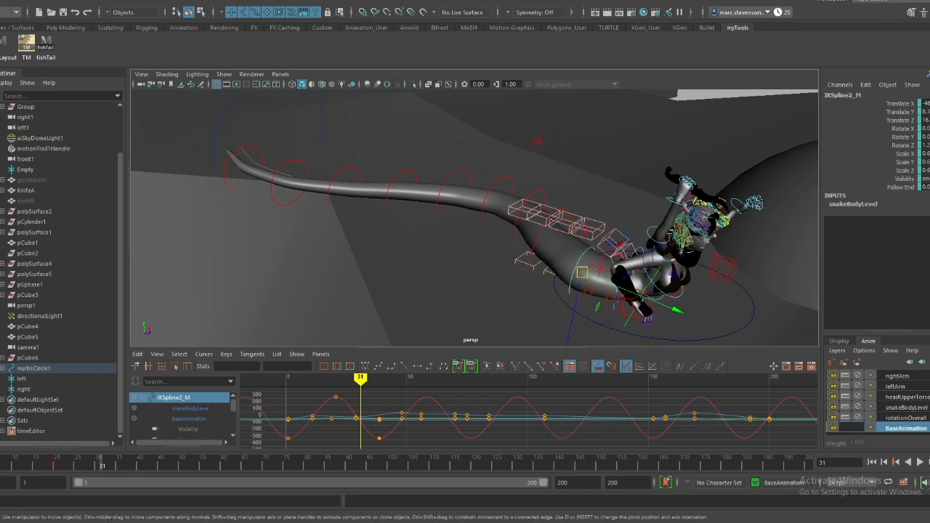
{"action": "mouse_move", "coordinate": [617, 247]}
{"action": "left_mouse_down"}
{"action": "mouse_move", "coordinate": [606, 250]}
{"action": "mouse_move", "coordinate": [618, 265]}
{"action": "left_mouse_up"}
{"action": "key", "text": "ctrl+z"}
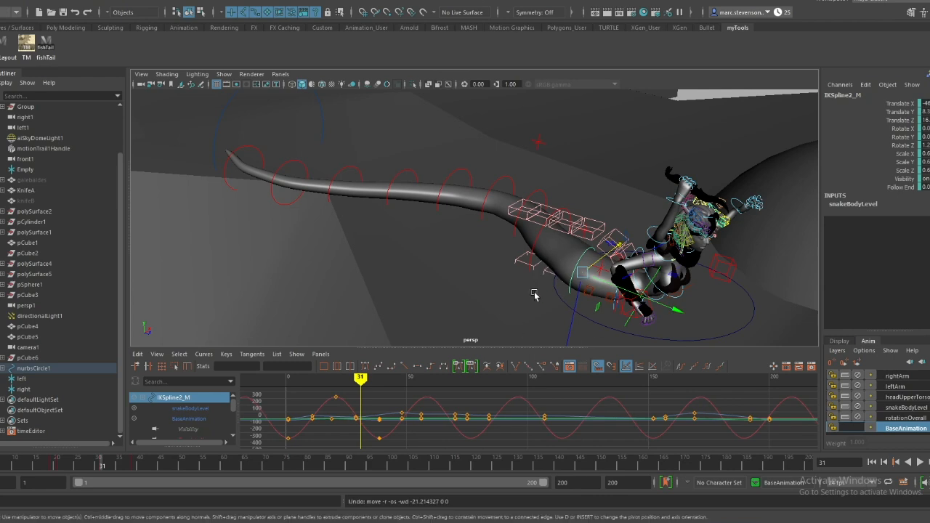
Enlarge the Graph Editor and isolate the BaseAnimation Translate X curve of IKSpline2_M
{"action": "left_click_drag", "start_coordinate": [552, 306], "coordinate": [497, 278], "text": "alt"}
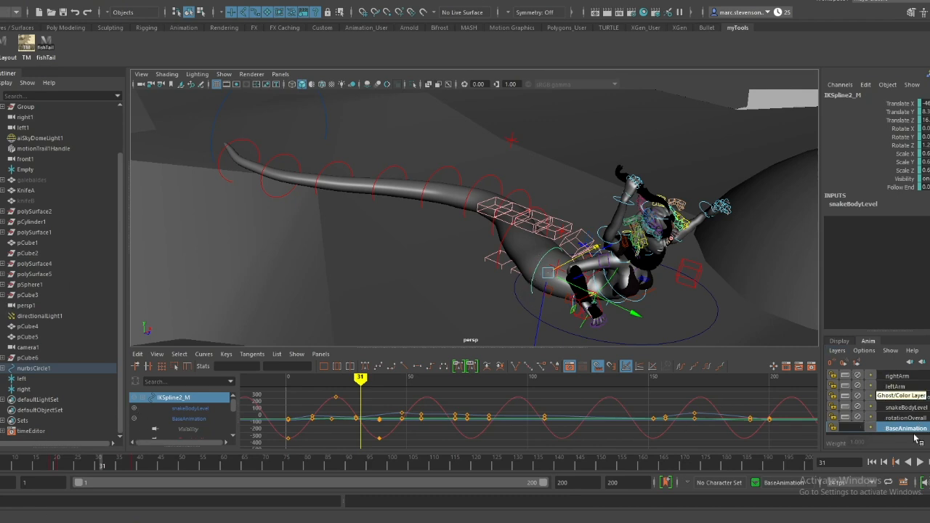
{"action": "left_click", "coordinate": [839, 340]}
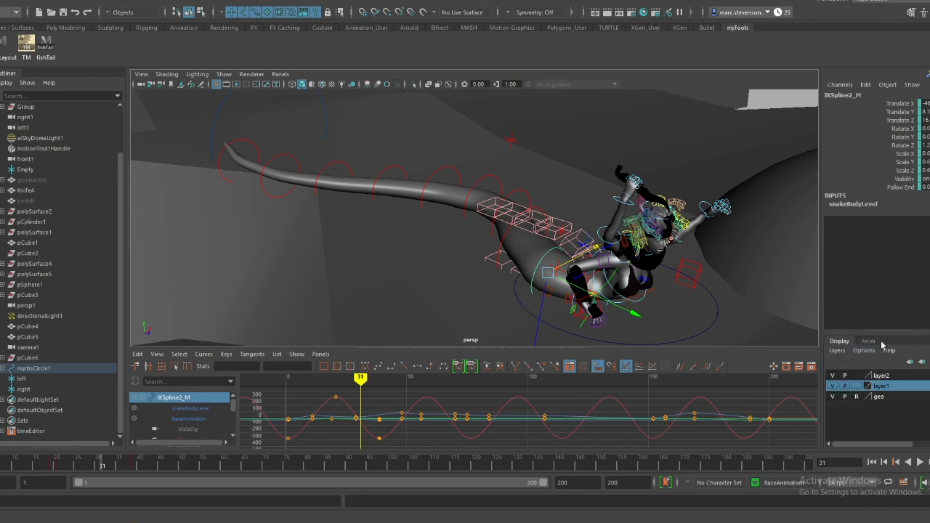
{"action": "left_click", "coordinate": [870, 342]}
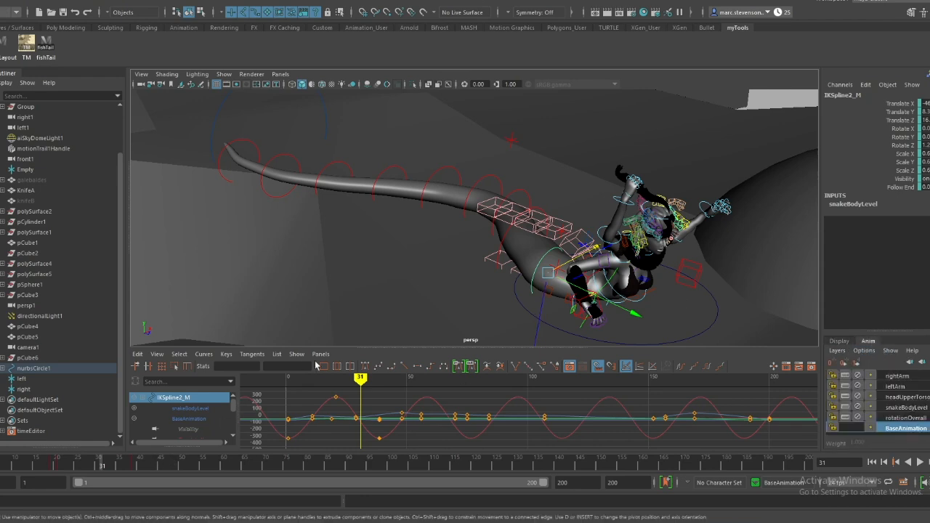
{"action": "left_click_drag", "start_coordinate": [376, 350], "coordinate": [371, 259]}
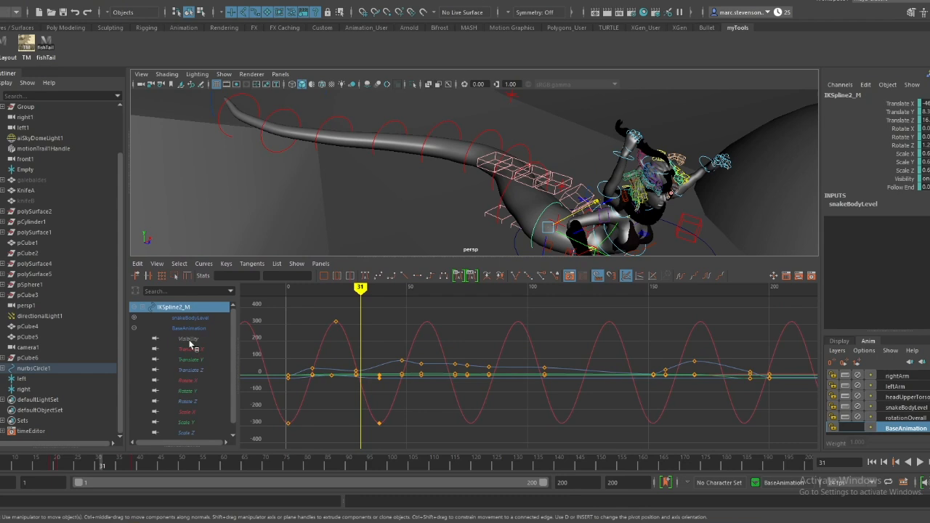
{"action": "left_click", "coordinate": [191, 349]}
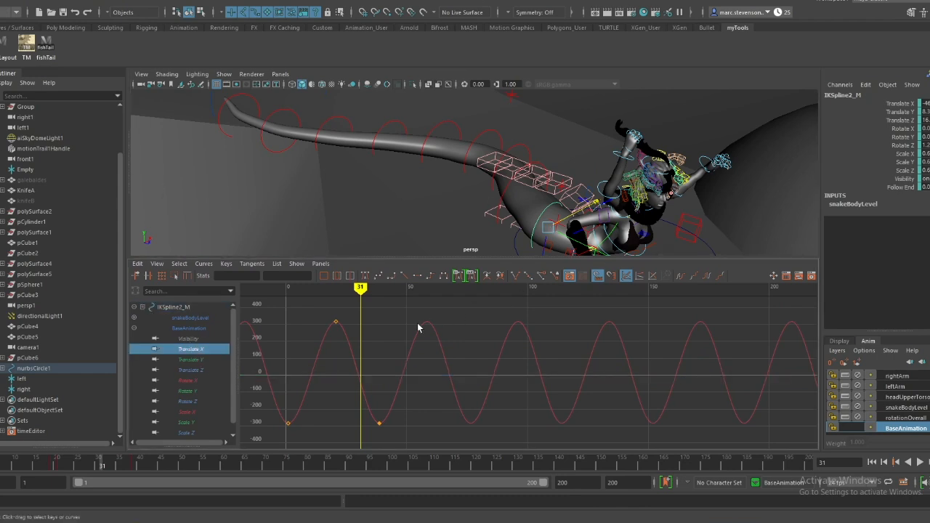
Add the remaining tail controls, IKSpline3_M through IKSpline10_M, to the selection to compare their offset animation curves
{"action": "left_click", "coordinate": [502, 206]}
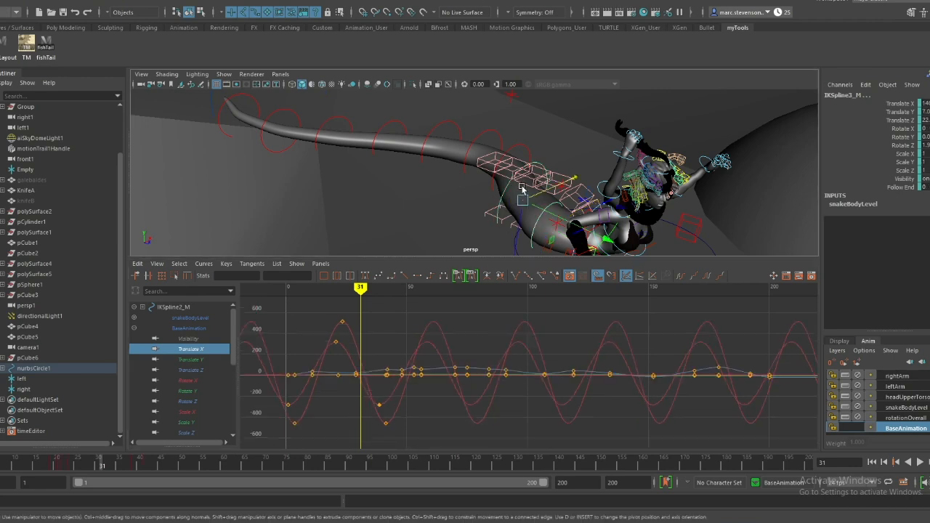
{"action": "left_click", "coordinate": [493, 187]}
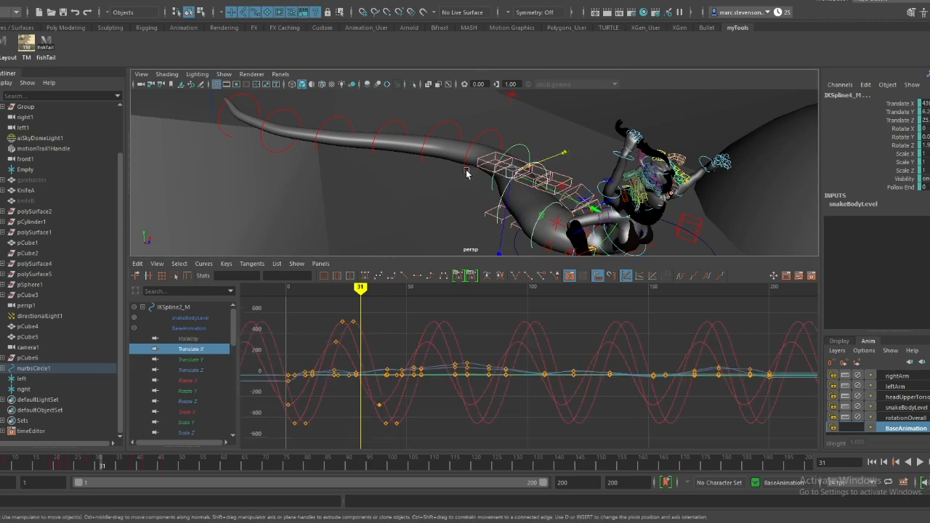
{"action": "left_click", "coordinate": [467, 173]}
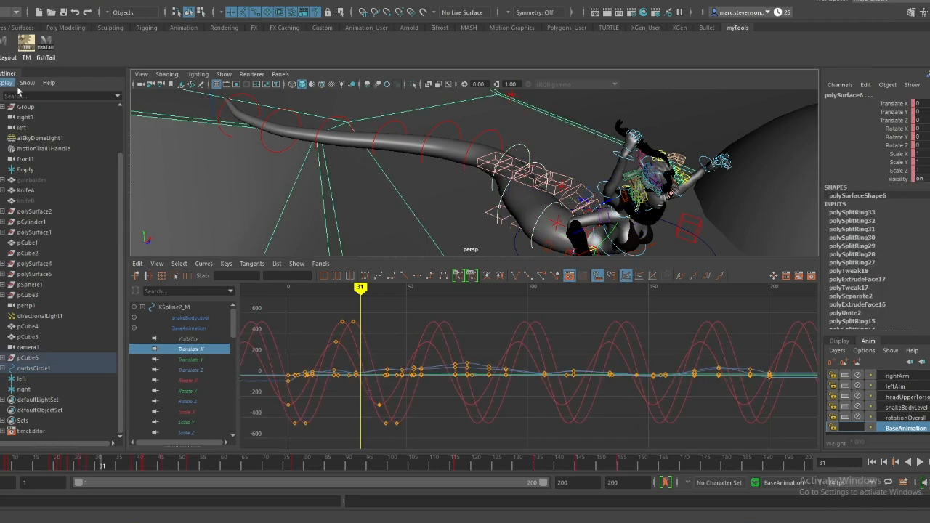
{"action": "left_click", "coordinate": [464, 172]}
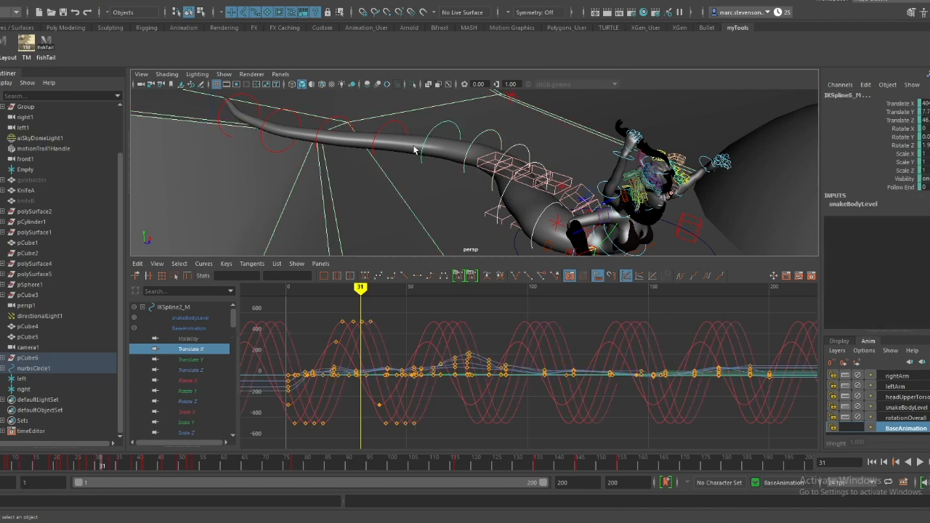
{"action": "left_click", "coordinate": [356, 132]}
{"action": "left_click", "coordinate": [337, 123]}
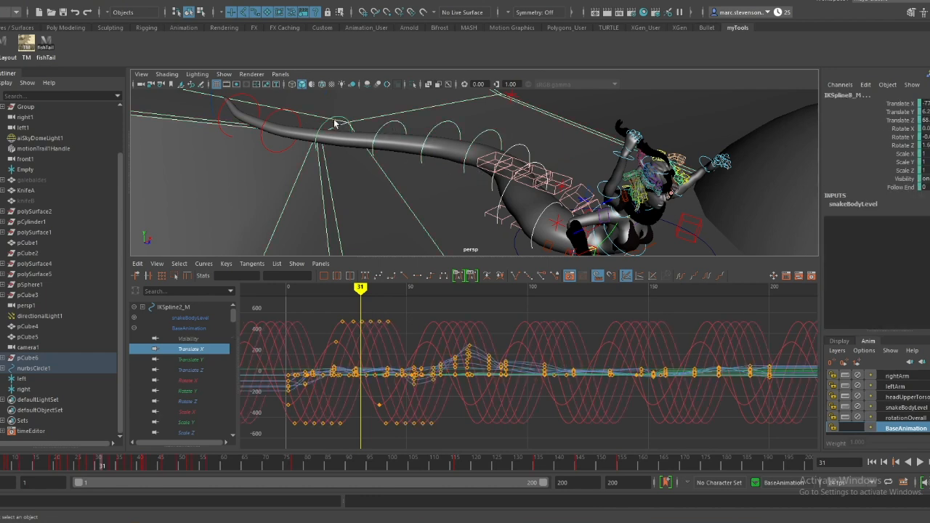
{"action": "left_click", "coordinate": [294, 118]}
{"action": "left_click", "coordinate": [256, 105]}
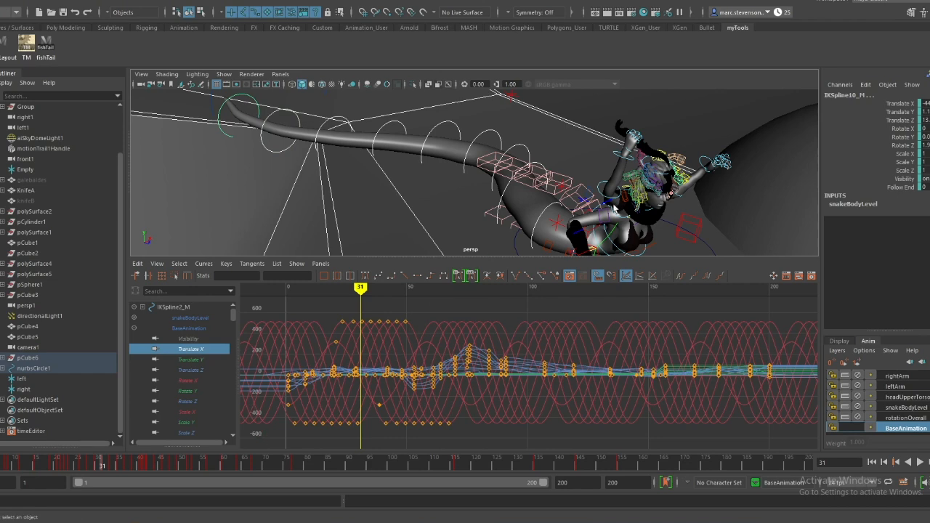
Mute the Translate and Rotate X, Y and Z channels of nurbsCircle1 and scrub the animation to frame 177
{"action": "left_click_drag", "start_coordinate": [545, 204], "coordinate": [517, 223], "text": "alt"}
{"action": "left_click_drag", "start_coordinate": [592, 203], "coordinate": [561, 229], "text": "alt"}
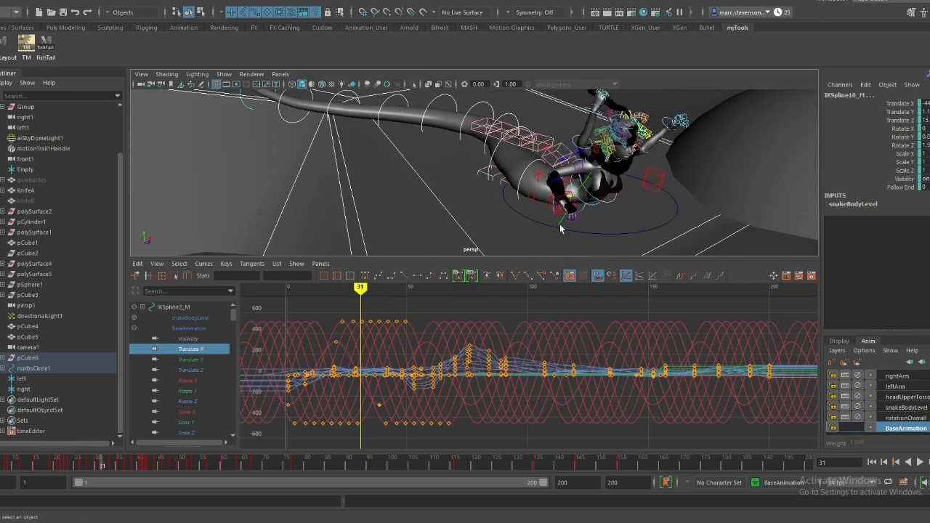
{"action": "left_click", "coordinate": [568, 230]}
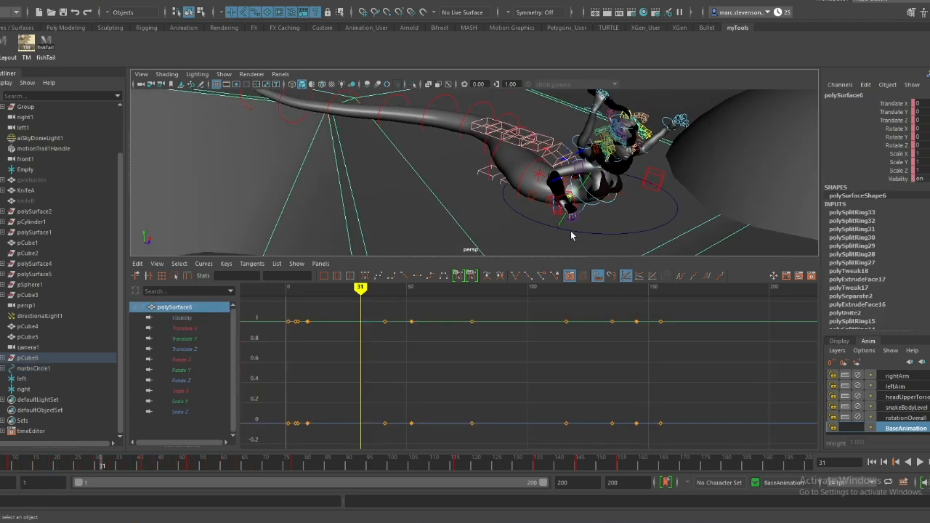
{"action": "left_click_drag", "start_coordinate": [899, 104], "coordinate": [900, 145]}
{"action": "right_click", "coordinate": [900, 145]}
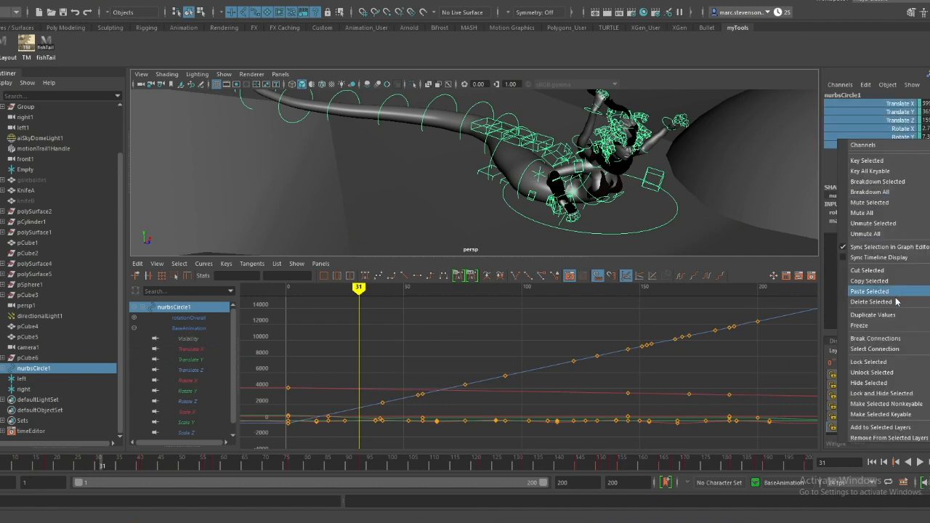
{"action": "left_click", "coordinate": [895, 203]}
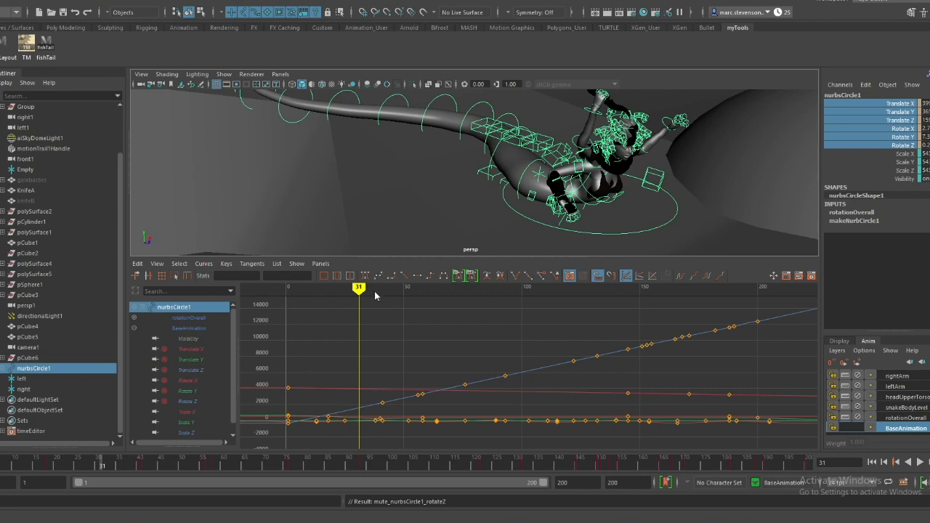
{"action": "left_click_drag", "start_coordinate": [377, 297], "coordinate": [703, 311]}
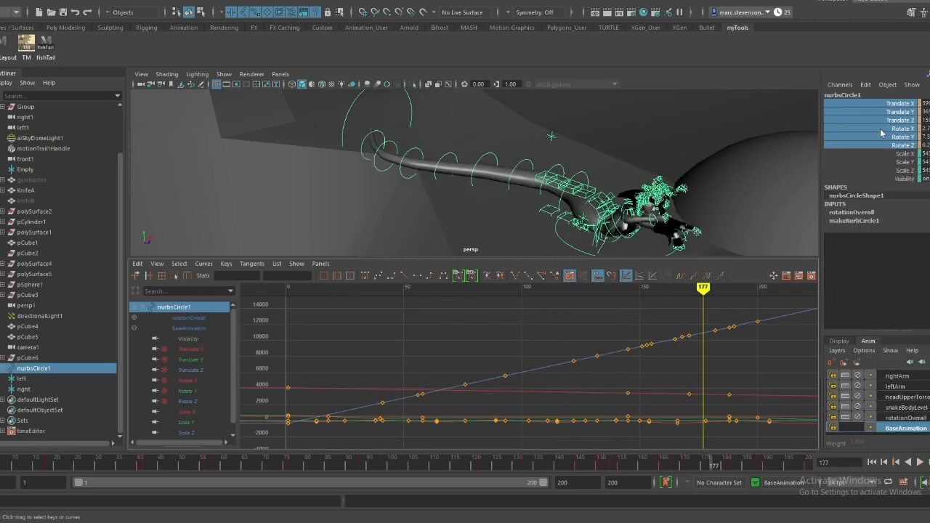
Unmute the Translate and Rotate channels of nurbsCircle1 and scrub back to frame 23
{"action": "right_click", "coordinate": [881, 133]}
{"action": "mouse_move", "coordinate": [898, 281]}
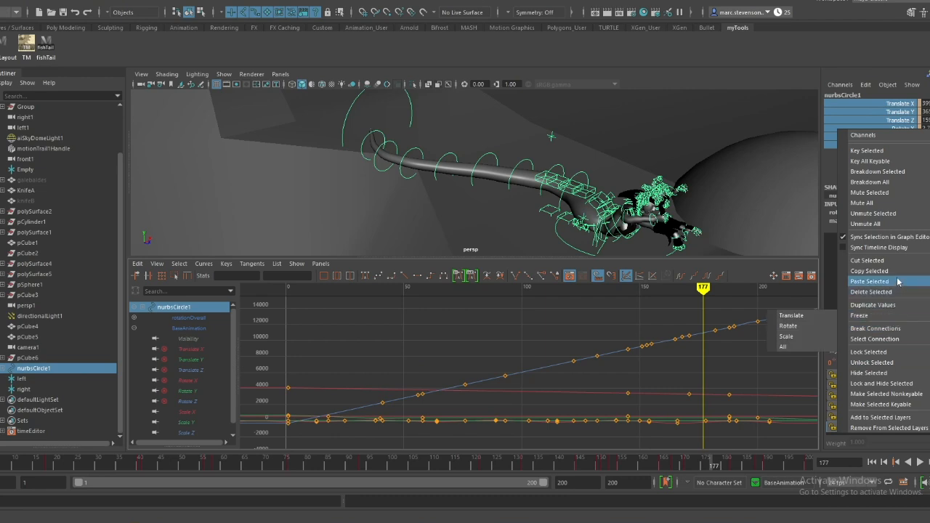
{"action": "left_click", "coordinate": [877, 215]}
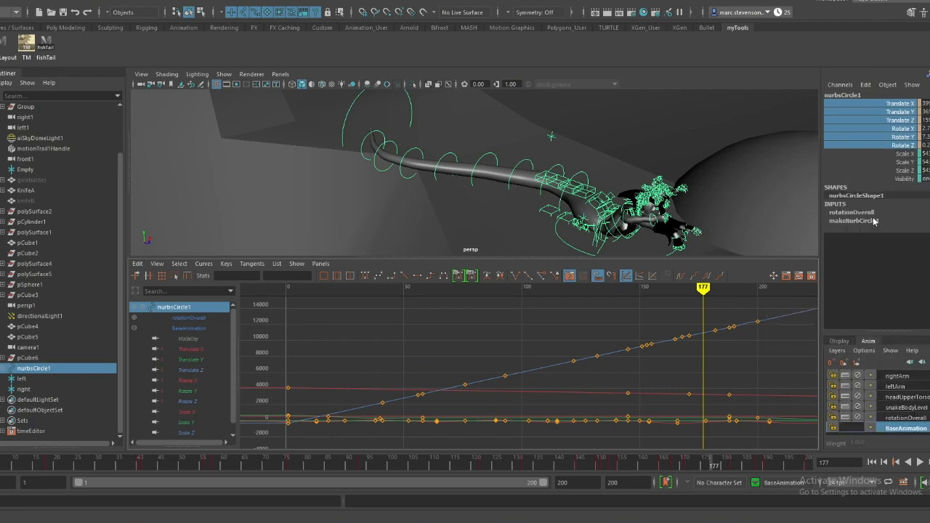
{"action": "left_click_drag", "start_coordinate": [355, 468], "coordinate": [69, 469]}
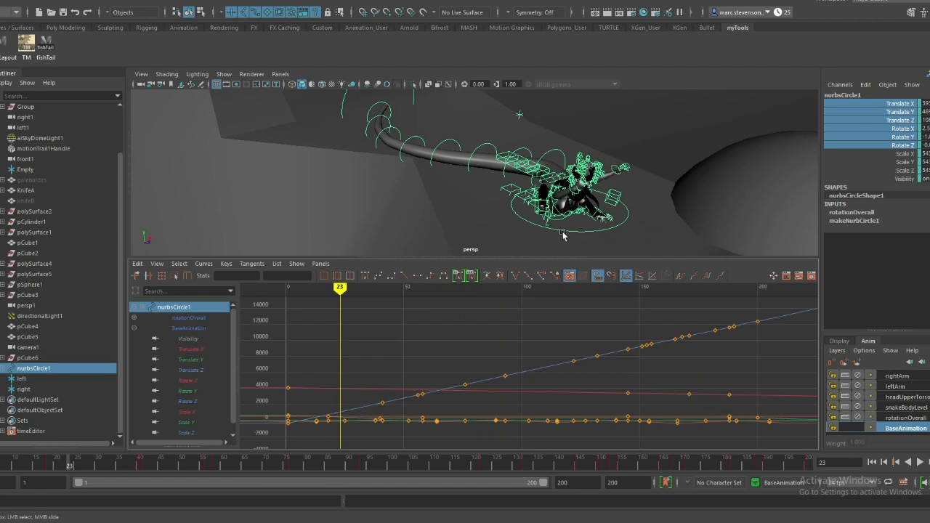
Isolate the BaseAnimation Translate Z curve of nurbsCircle1 and scrub to frame 66 to examine the forward travel through the scene
{"action": "left_click", "coordinate": [564, 231]}
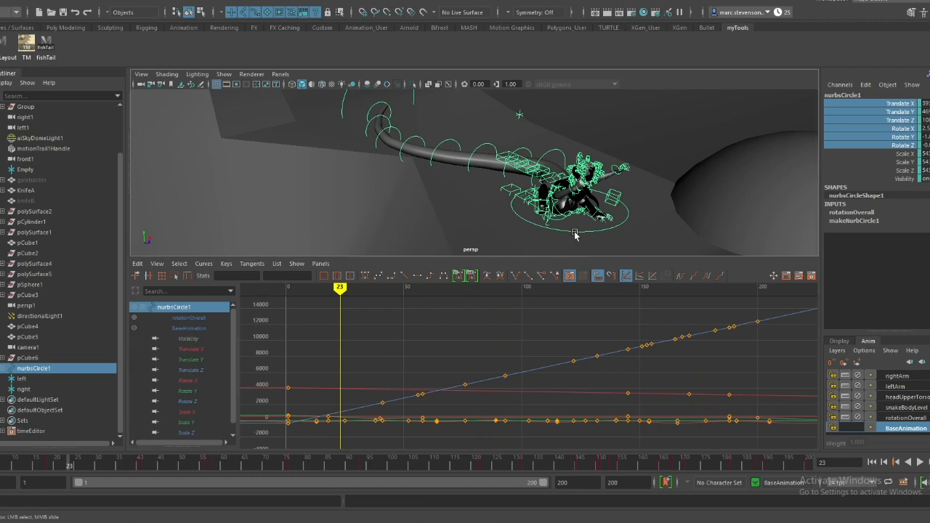
{"action": "left_click", "coordinate": [189, 371]}
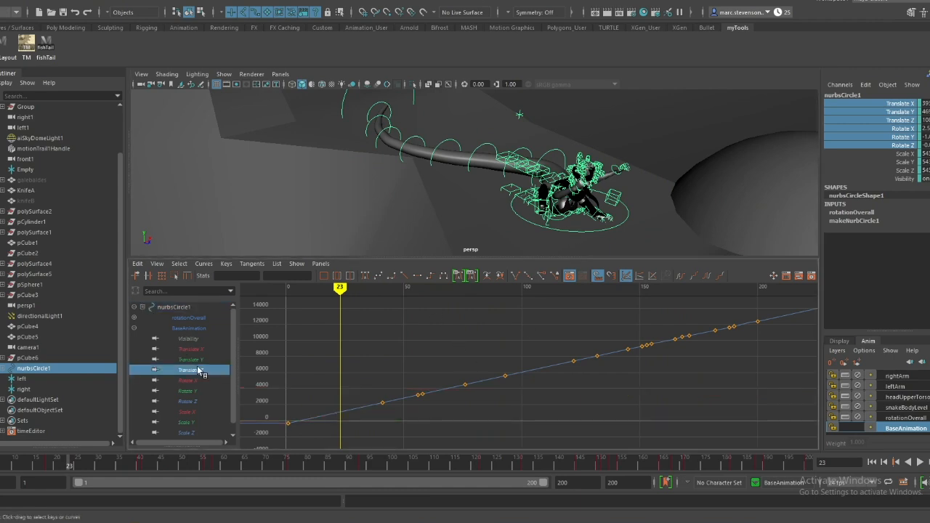
{"action": "left_click_drag", "start_coordinate": [343, 289], "coordinate": [348, 289]}
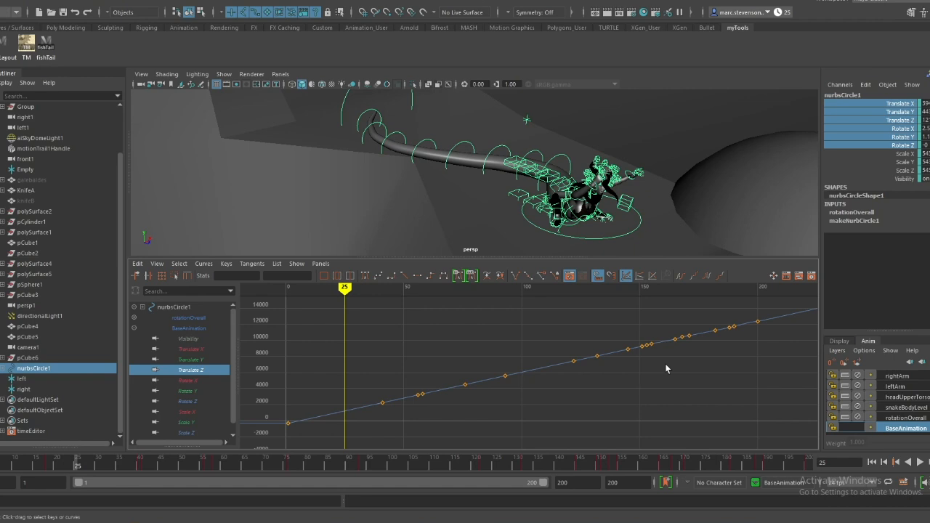
{"action": "right_click_drag", "start_coordinate": [718, 195], "coordinate": [546, 166], "text": "alt"}
{"action": "mouse_move", "coordinate": [546, 182]}
{"action": "left_mouse_down", "text": "alt"}
{"action": "mouse_move", "coordinate": [640, 224]}
{"action": "mouse_move", "coordinate": [608, 229]}
{"action": "left_mouse_up", "text": "alt"}
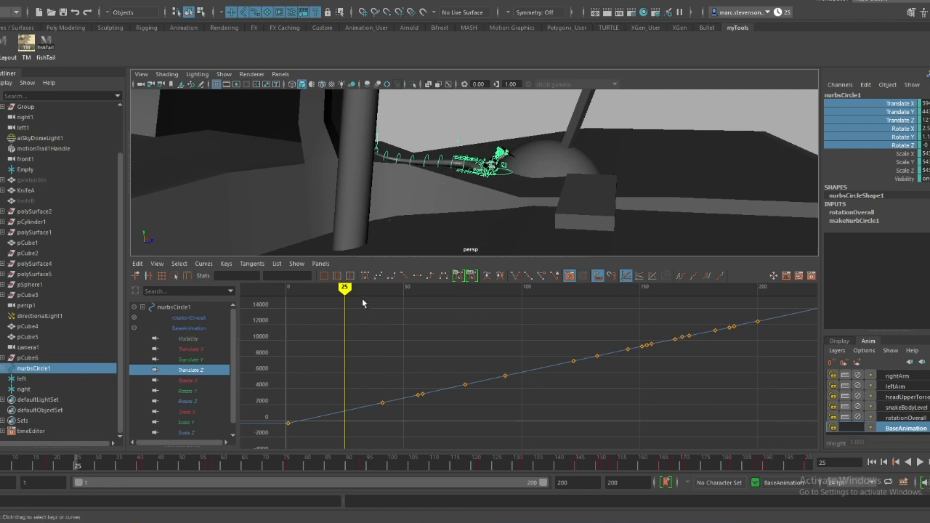
{"action": "left_click_drag", "start_coordinate": [350, 300], "coordinate": [445, 299]}
Show the Translate Y curve of IKSpline5_M on the snakeBodyLevel layer and scrub to frame 82 to examine the tail's height adjustment
{"action": "left_click", "coordinate": [549, 173]}
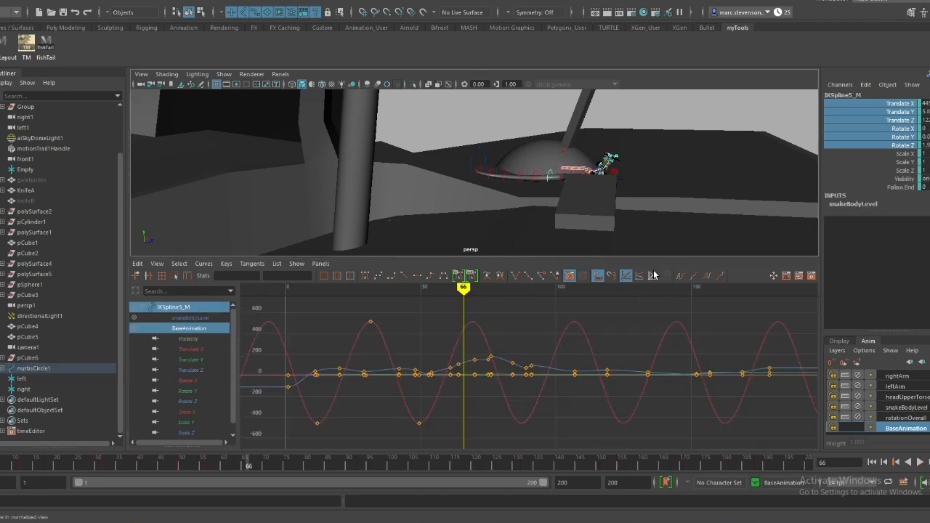
{"action": "left_click", "coordinate": [906, 408]}
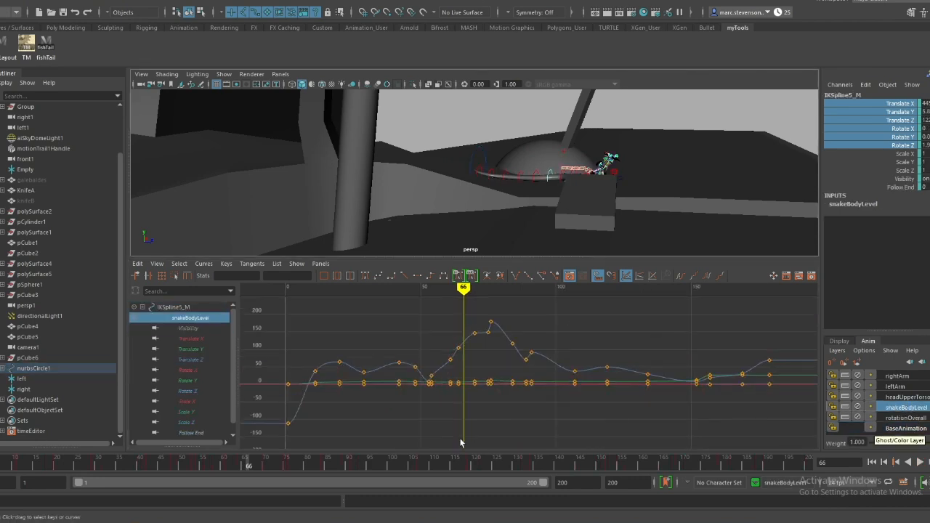
{"action": "left_click", "coordinate": [193, 351]}
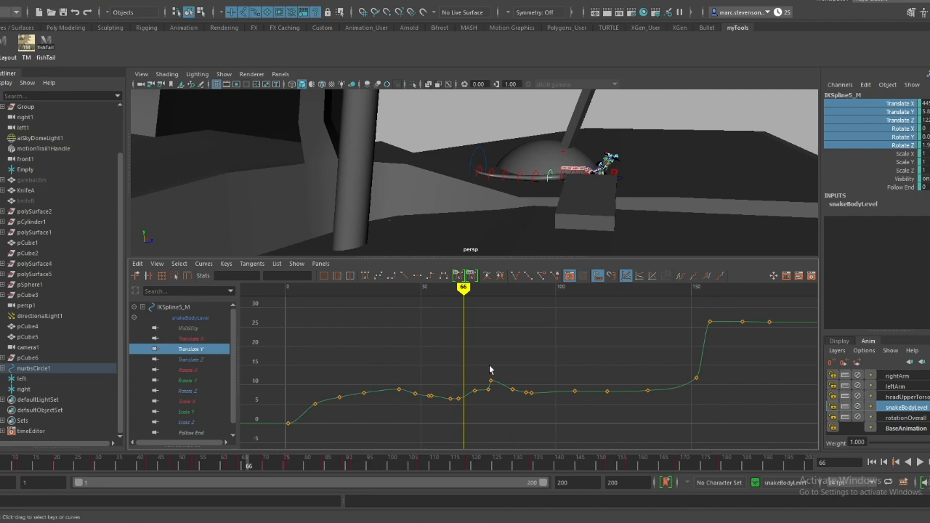
{"action": "left_click_drag", "start_coordinate": [464, 286], "coordinate": [560, 290]}
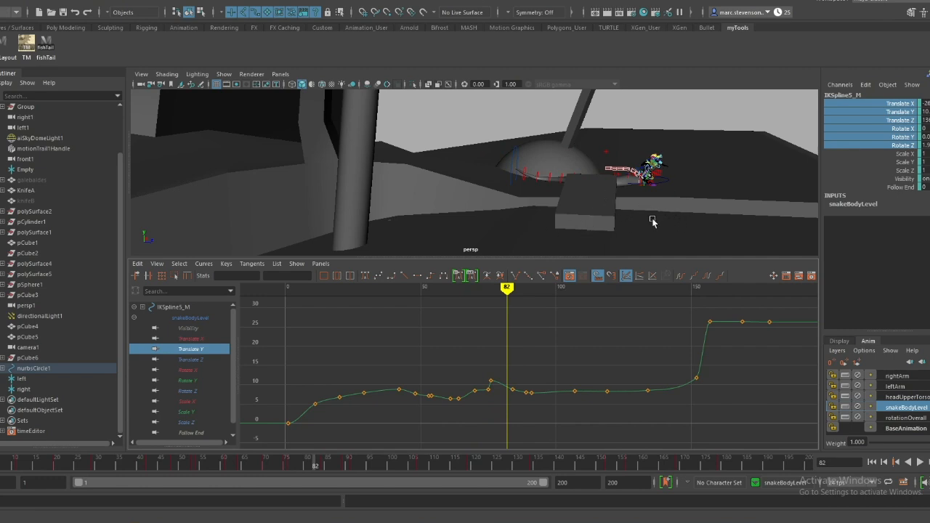
Try rotating the nurbsCircle1 master control about its vertical axis at frame 82, and undo the rotation
{"action": "left_click_drag", "start_coordinate": [673, 233], "coordinate": [627, 242], "text": "alt"}
{"action": "middle_click_drag", "start_coordinate": [627, 243], "coordinate": [613, 198], "text": "alt"}
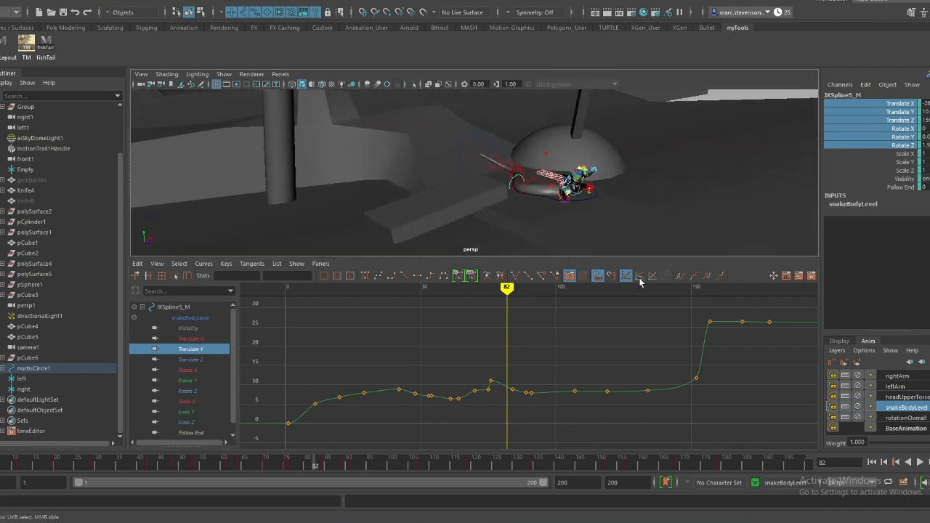
{"action": "right_click_drag", "start_coordinate": [620, 229], "coordinate": [635, 257], "text": "alt"}
{"action": "left_click", "coordinate": [618, 217]}
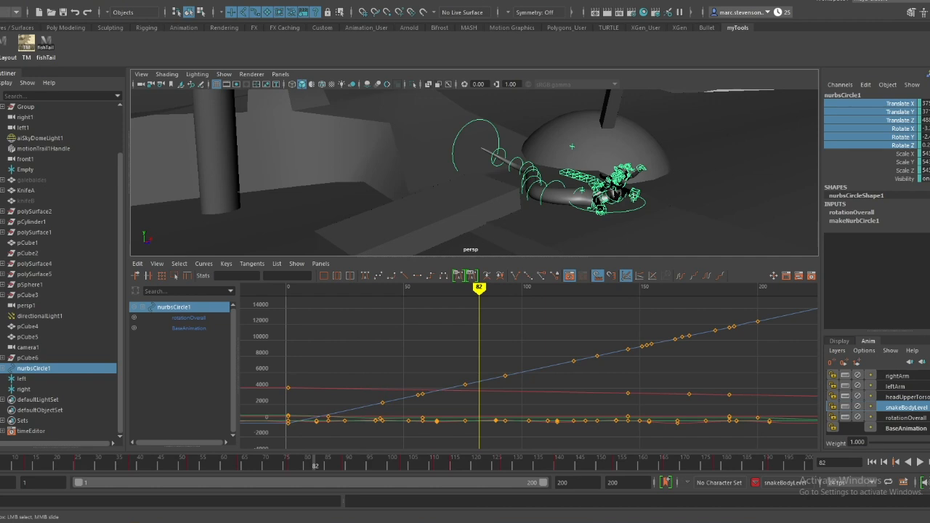
{"action": "key", "text": "e"}
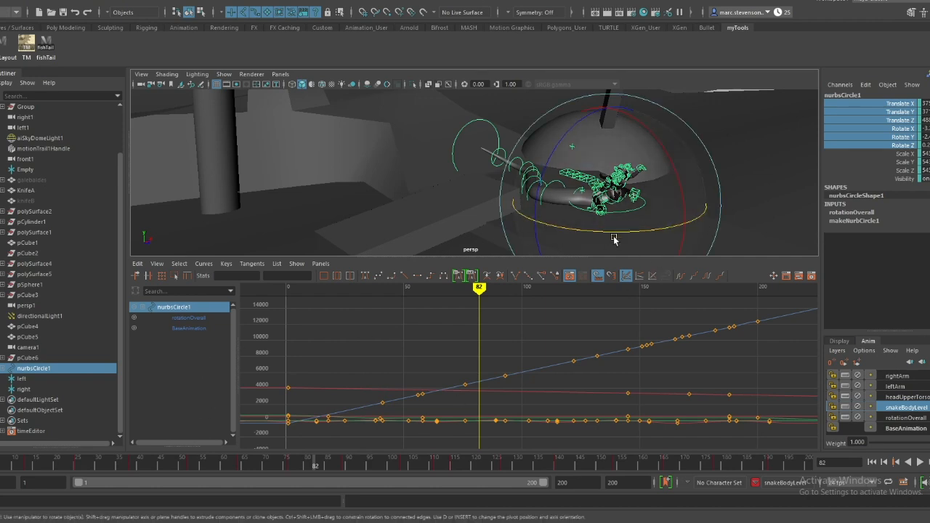
{"action": "left_click_drag", "start_coordinate": [605, 233], "coordinate": [613, 232]}
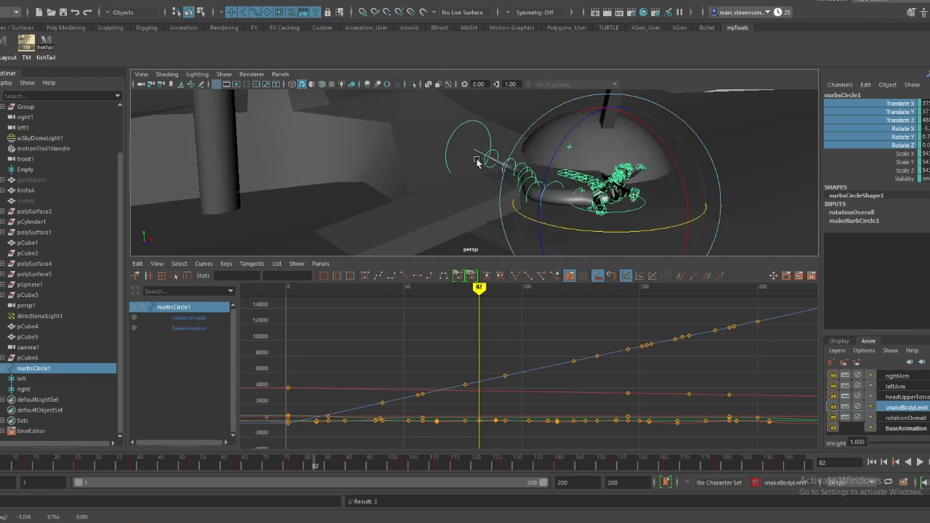
{"action": "key", "text": "ctrl+z"}
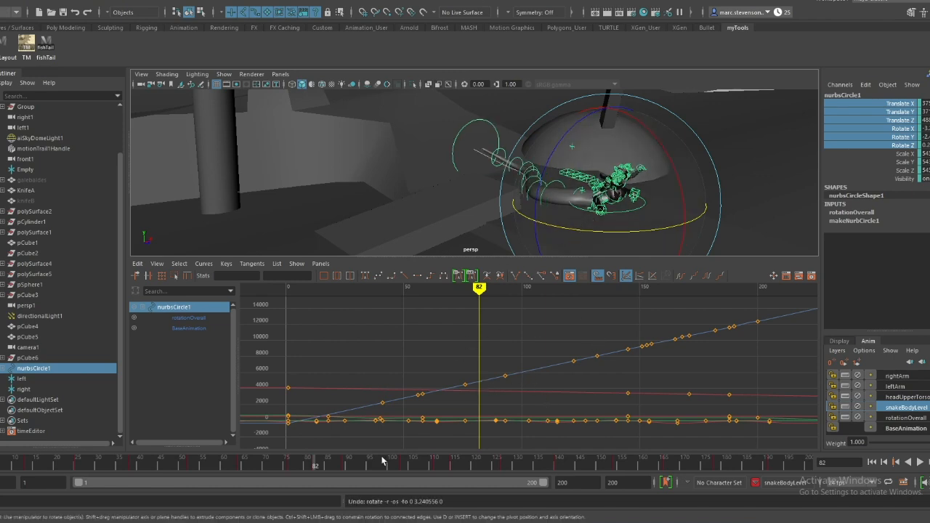
Go to frame 80 and show the BaseAnimation curves of the left elbow control FKArmUpper_Elbow_L
{"action": "left_click", "coordinate": [305, 468]}
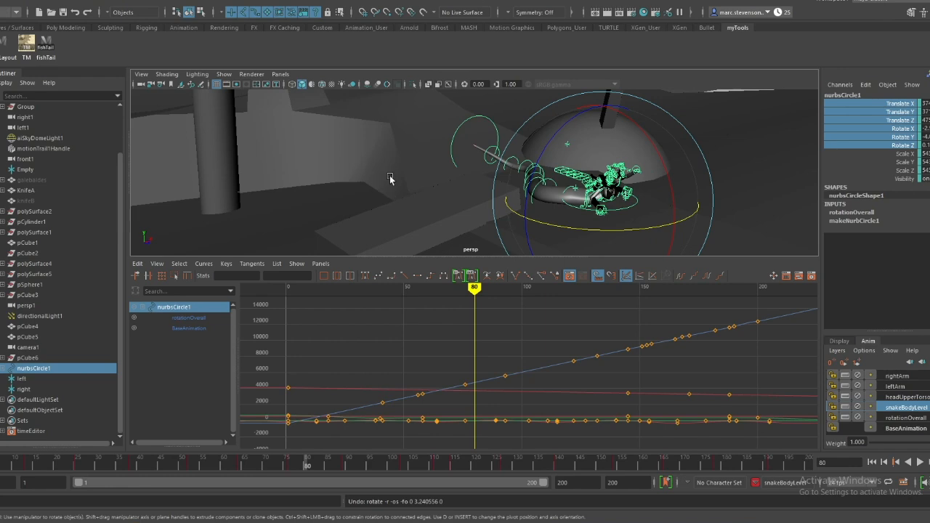
{"action": "left_click", "coordinate": [390, 180]}
{"action": "left_click_drag", "start_coordinate": [390, 180], "coordinate": [559, 225], "text": "alt"}
{"action": "right_click_drag", "start_coordinate": [546, 218], "coordinate": [564, 253], "text": "alt"}
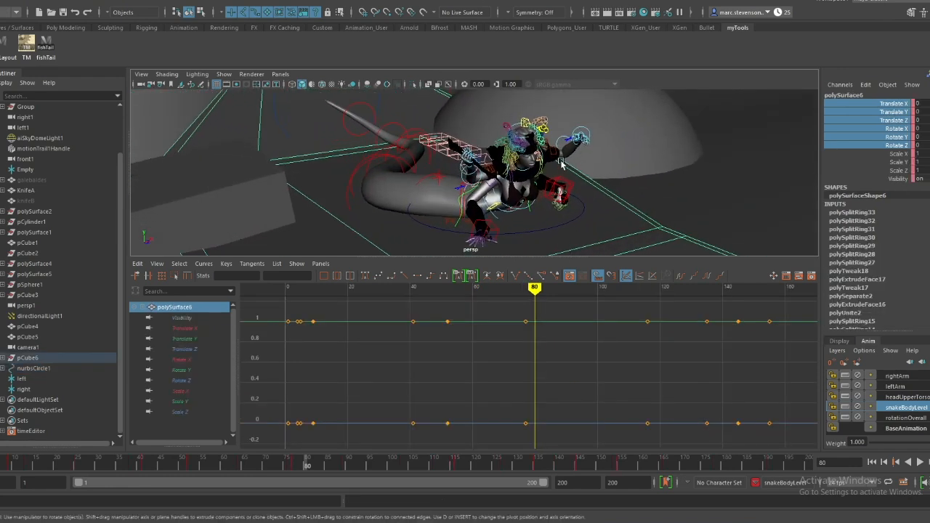
{"action": "right_click_drag", "start_coordinate": [561, 163], "coordinate": [586, 158], "text": "alt"}
{"action": "left_click", "coordinate": [593, 127]}
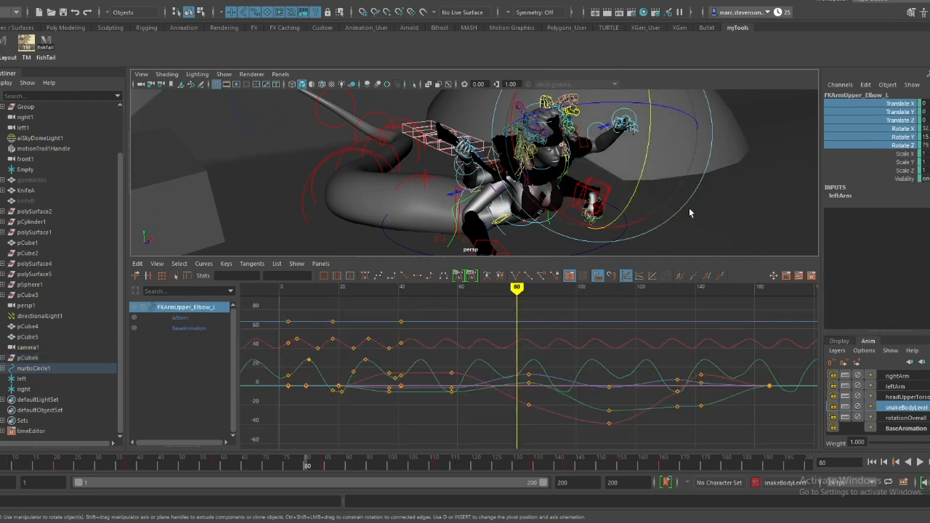
{"action": "left_click", "coordinate": [906, 428]}
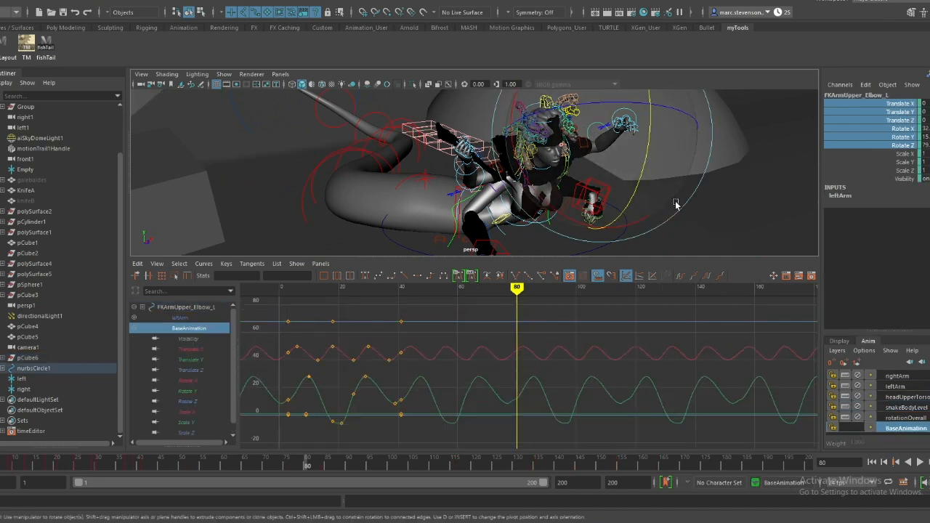
Enlarge the viewport above the Graph Editor and show the BaseAnimation curves of FKArmUpper_Elbow_R
{"action": "left_click_drag", "start_coordinate": [676, 205], "coordinate": [668, 201], "text": "alt"}
{"action": "middle_click_drag", "start_coordinate": [547, 116], "coordinate": [595, 203], "text": "alt"}
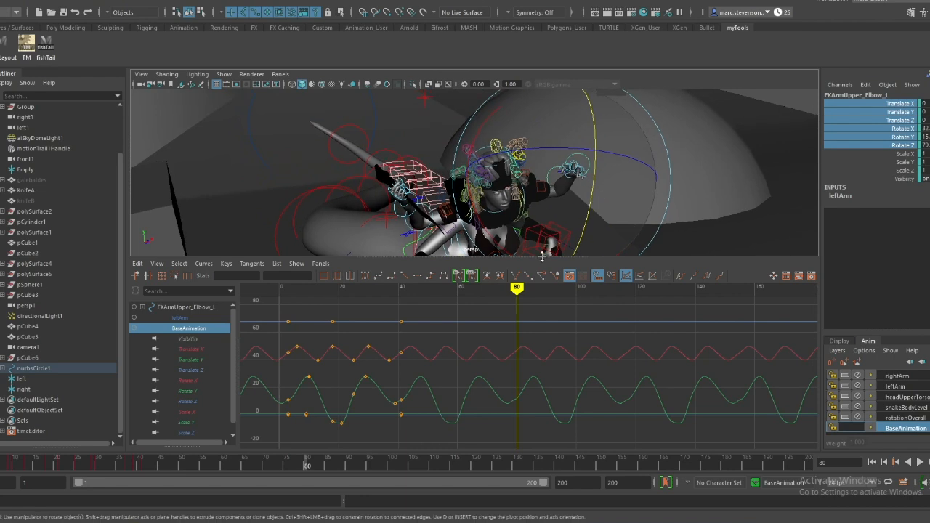
{"action": "left_click_drag", "start_coordinate": [542, 257], "coordinate": [559, 319]}
{"action": "left_click_drag", "start_coordinate": [549, 279], "coordinate": [511, 245], "text": "alt"}
{"action": "right_click_drag", "start_coordinate": [511, 246], "coordinate": [454, 210], "text": "alt"}
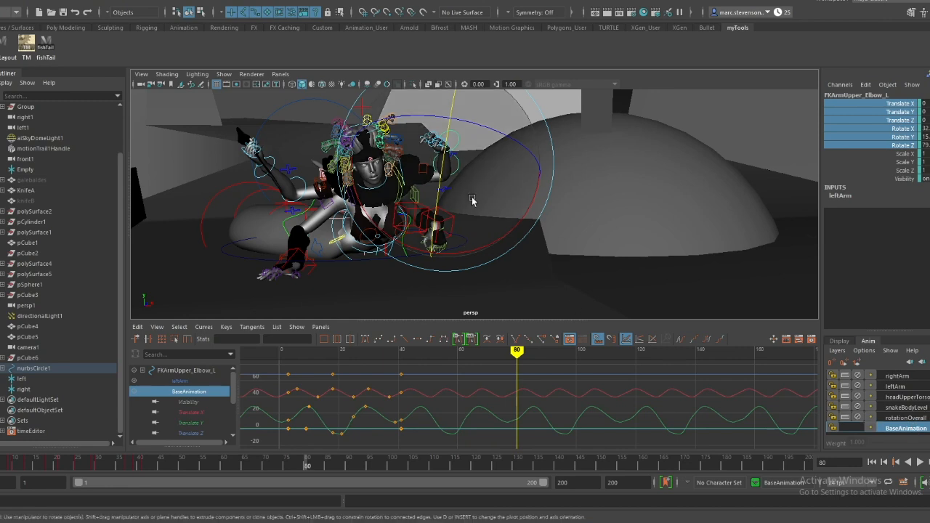
{"action": "left_click", "coordinate": [304, 197]}
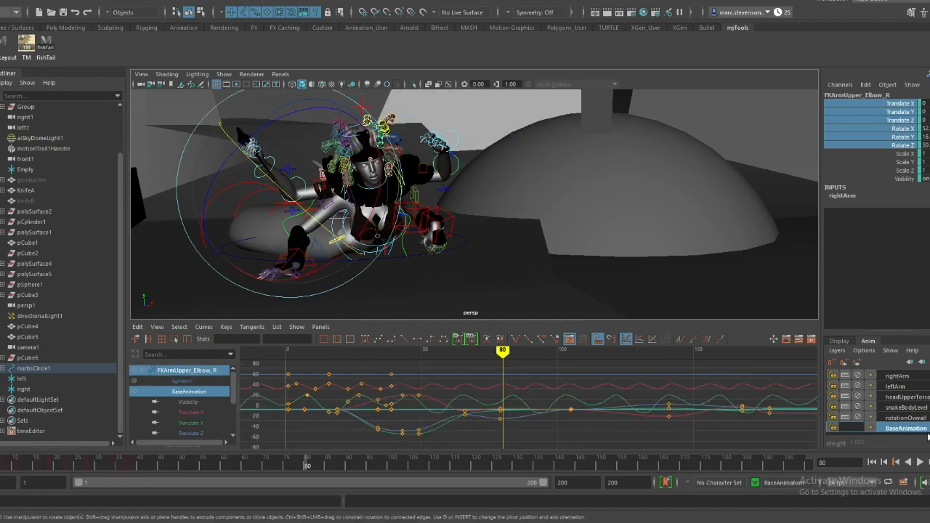
{"action": "left_click", "coordinate": [918, 430]}
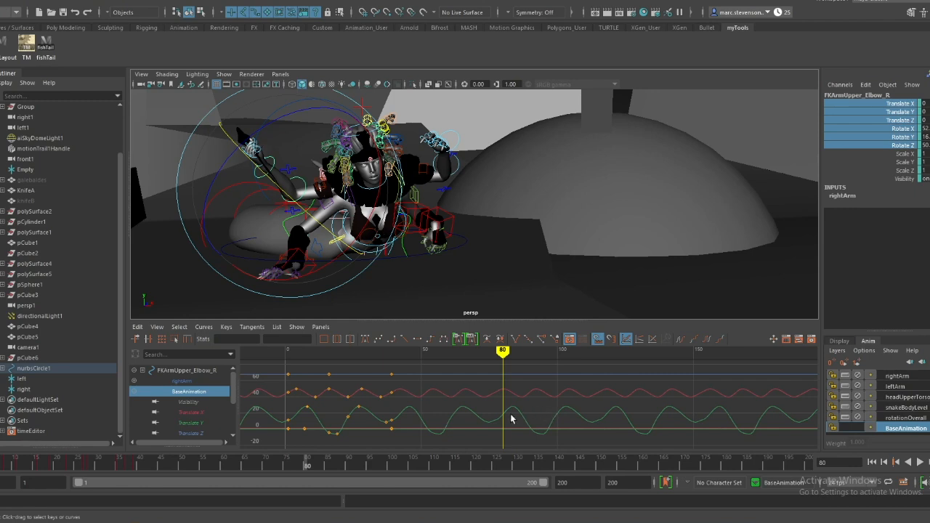
Show the leftArm layer curves of FKArmUpper_Elbow_L and scrub to frame 78 to examine the arm's layered adjustments
{"action": "left_click", "coordinate": [457, 169]}
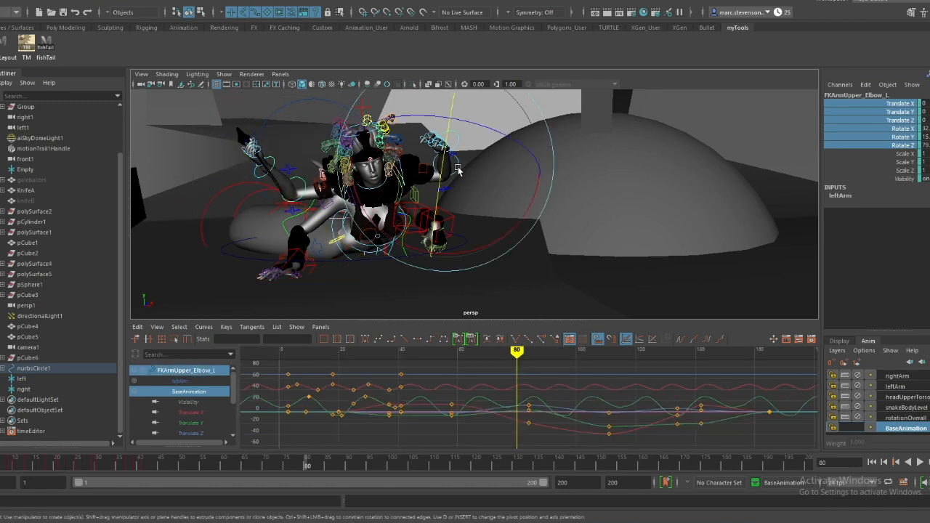
{"action": "left_click", "coordinate": [898, 386]}
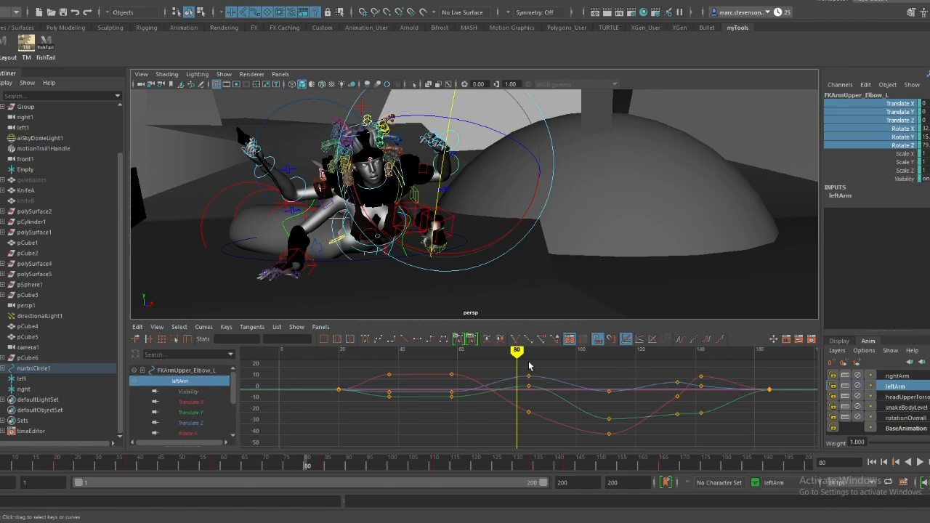
{"action": "left_click_drag", "start_coordinate": [517, 352], "coordinate": [511, 351]}
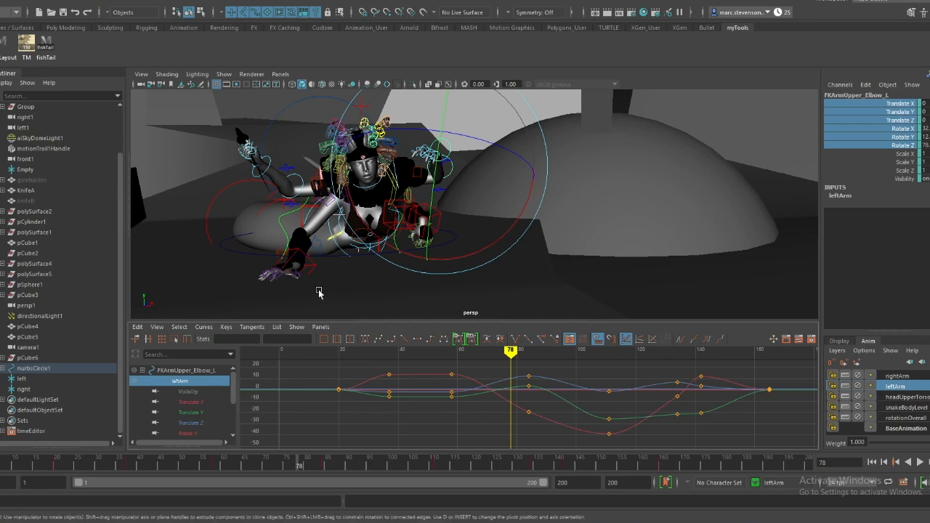
Inspect the IKArm2_R hand control, select nurbsCircle1 and scrub from frame 75 to 78 to compare the hand with the body's travel
{"action": "left_click", "coordinate": [287, 261]}
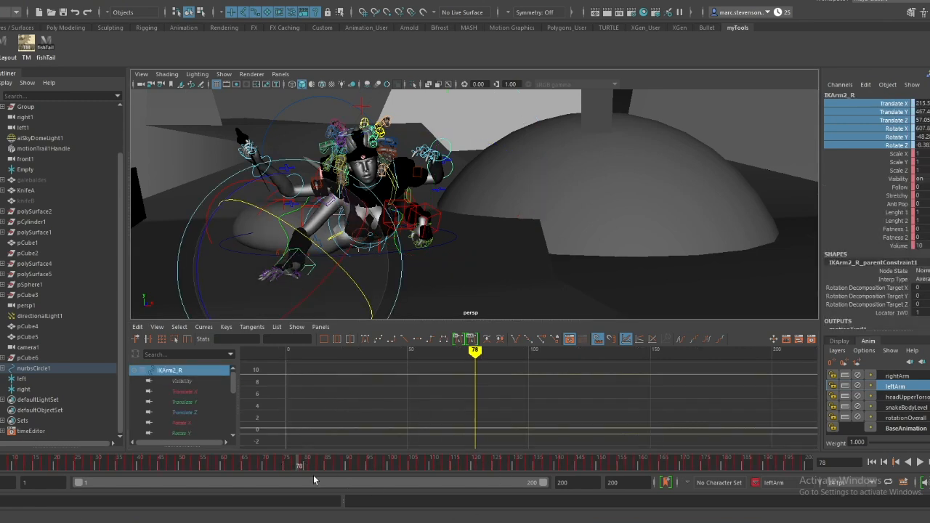
{"action": "left_click_drag", "start_coordinate": [502, 291], "coordinate": [626, 281], "text": "alt"}
{"action": "left_click", "coordinate": [626, 280]}
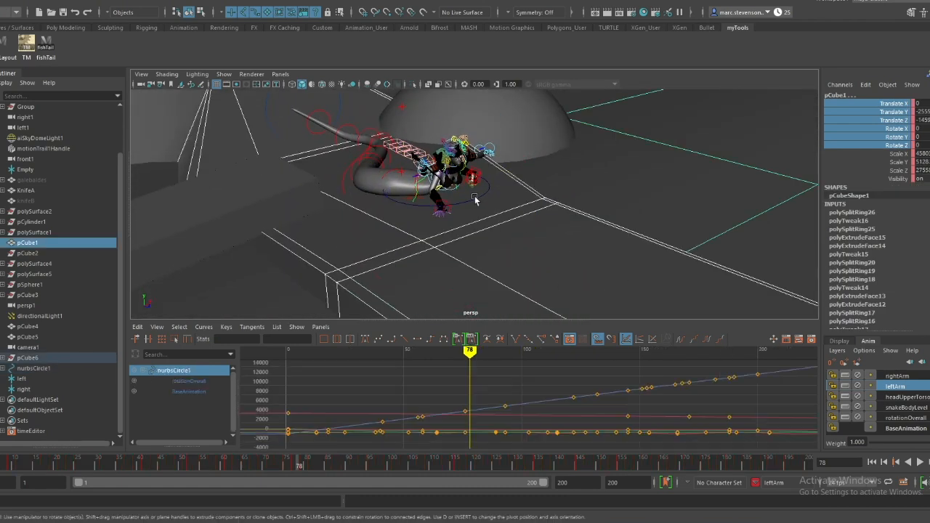
{"action": "left_click", "coordinate": [474, 197]}
{"action": "left_click", "coordinate": [285, 465]}
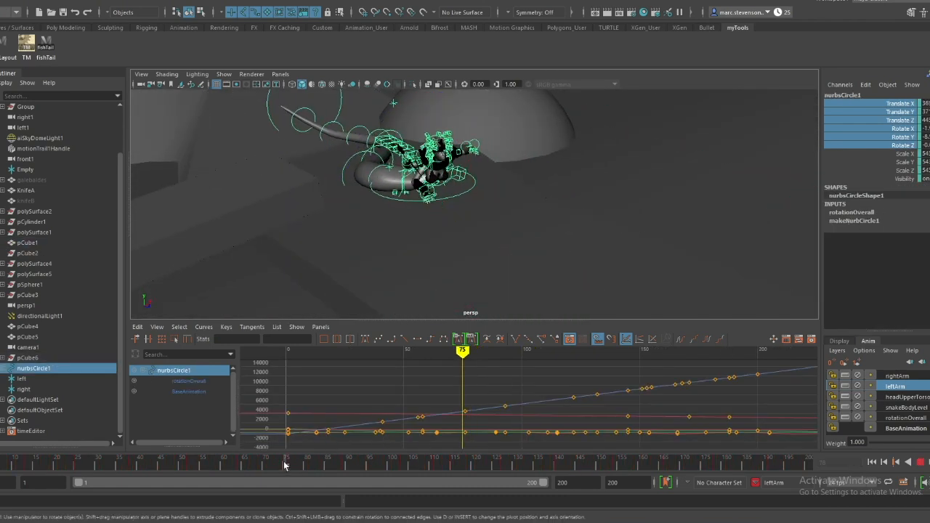
{"action": "left_click_drag", "start_coordinate": [285, 465], "coordinate": [298, 467]}
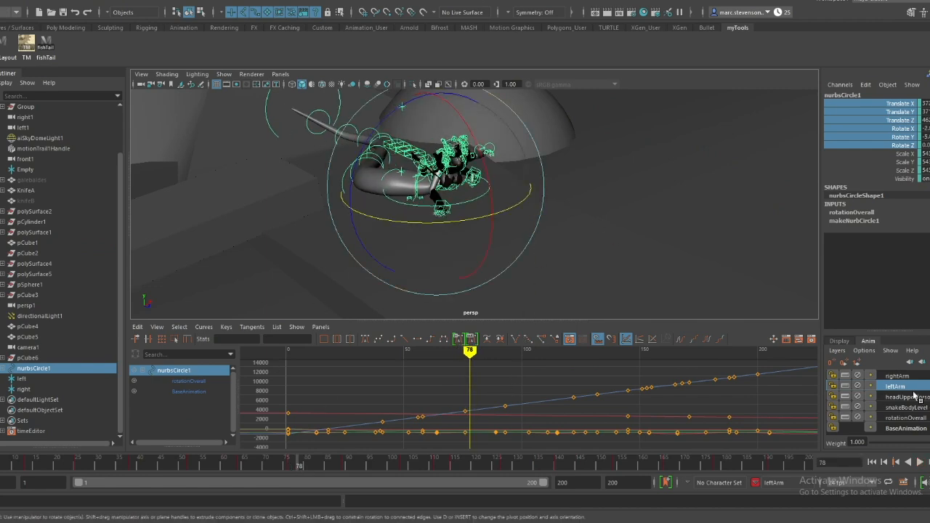
Check the IKArm2_R hand control for curves on the rightArm and BaseAnimation layers
{"action": "left_click", "coordinate": [898, 376]}
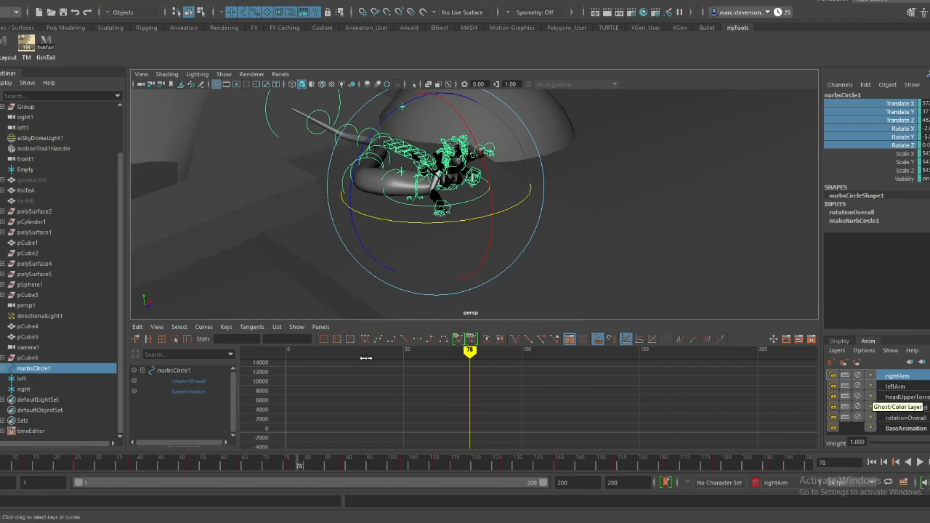
{"action": "left_click", "coordinate": [445, 205]}
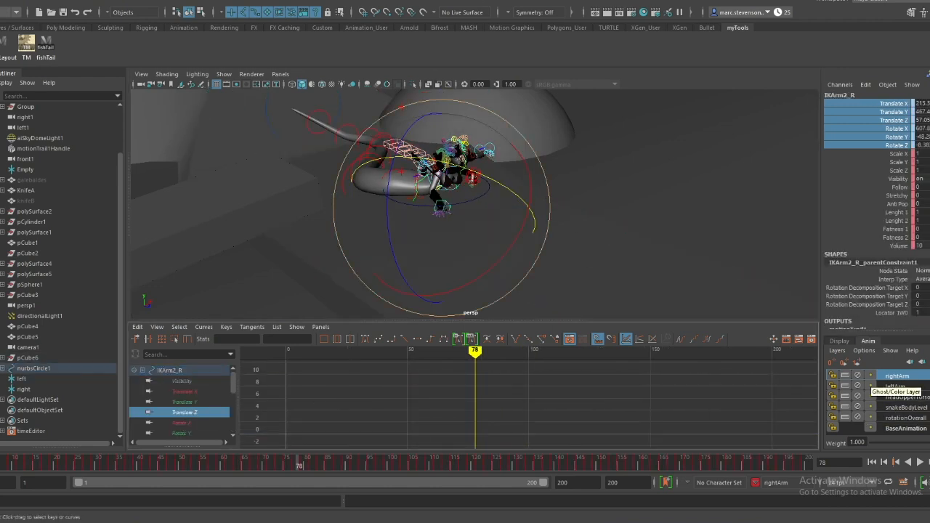
{"action": "left_click", "coordinate": [906, 428]}
{"action": "scroll", "coordinate": [607, 230], "scroll_direction": "up", "scroll_amount": 4}
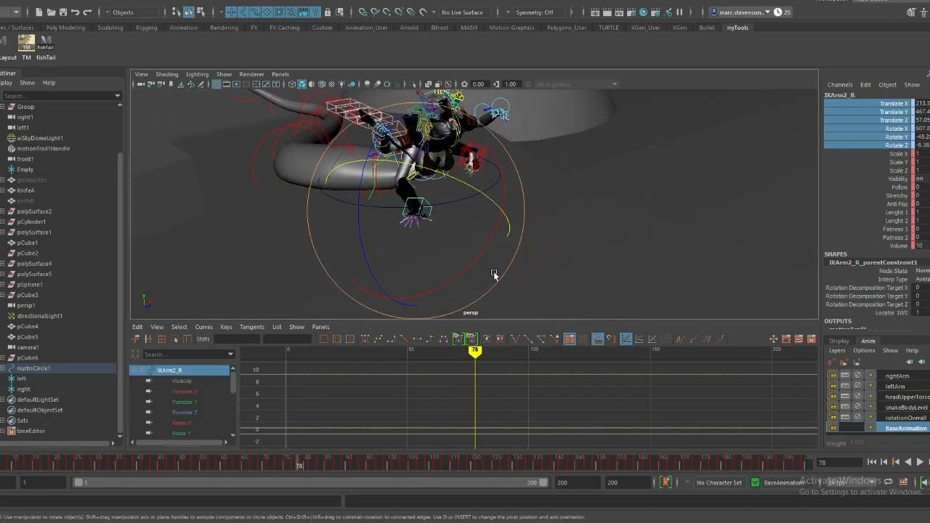
Show the animation curves of the right locator and scrub to frame 81 to examine how it drives the hand
{"action": "left_click", "coordinate": [23, 390]}
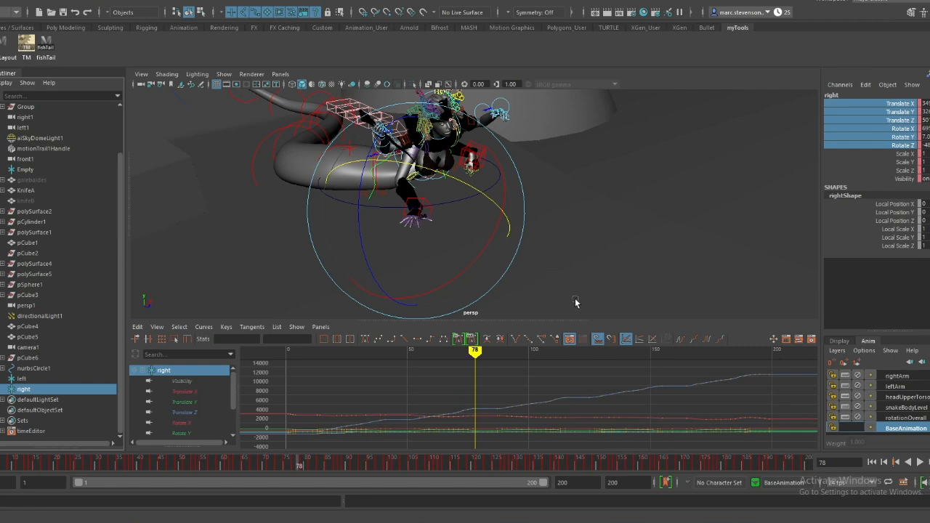
{"action": "left_click_drag", "start_coordinate": [591, 297], "coordinate": [586, 281], "text": "alt"}
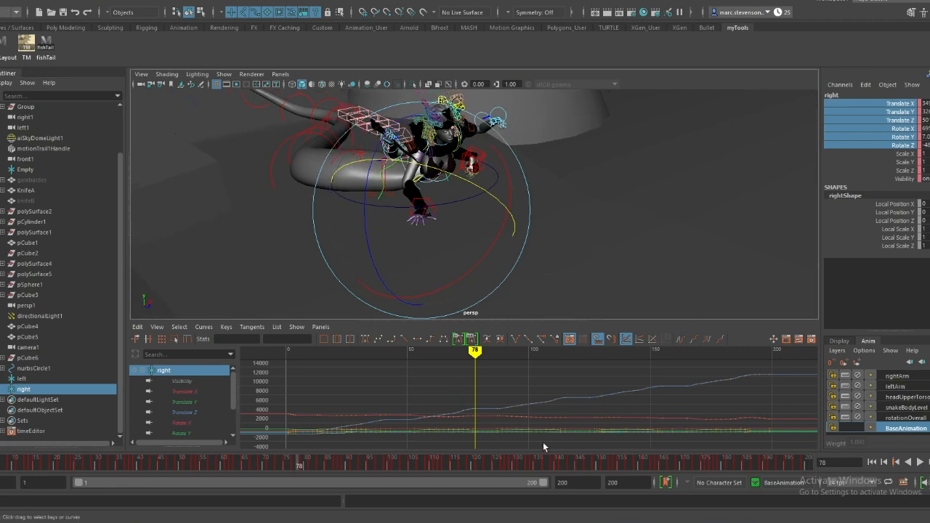
{"action": "right_click_drag", "start_coordinate": [562, 429], "coordinate": [548, 395], "text": "alt+shift"}
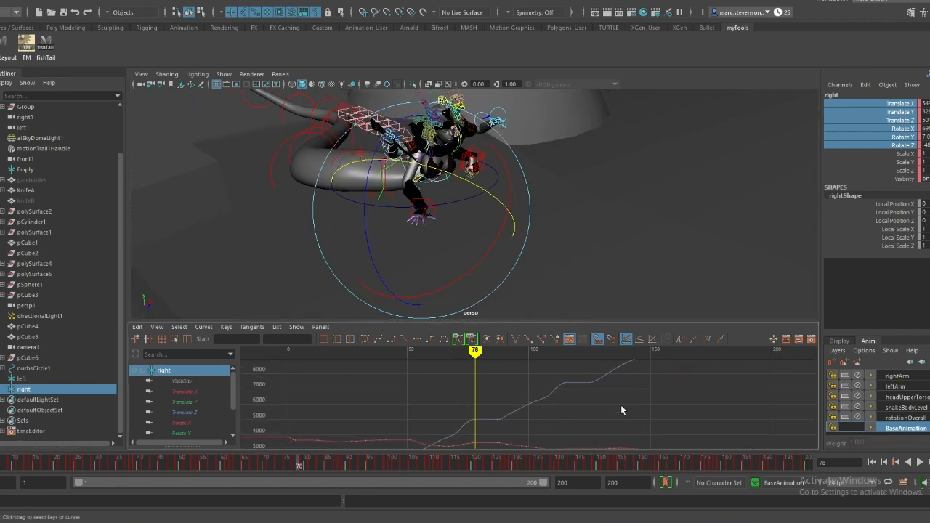
{"action": "mouse_move", "coordinate": [475, 351]}
{"action": "left_mouse_down"}
{"action": "mouse_move", "coordinate": [460, 354]}
{"action": "mouse_move", "coordinate": [483, 357]}
{"action": "left_mouse_up"}
{"action": "key", "text": "e"}
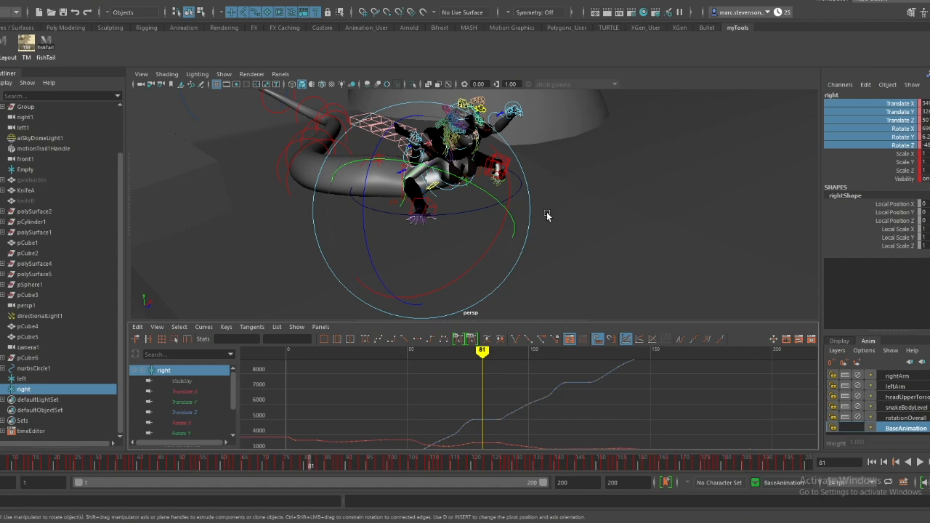
{"action": "left_click", "coordinate": [618, 228]}
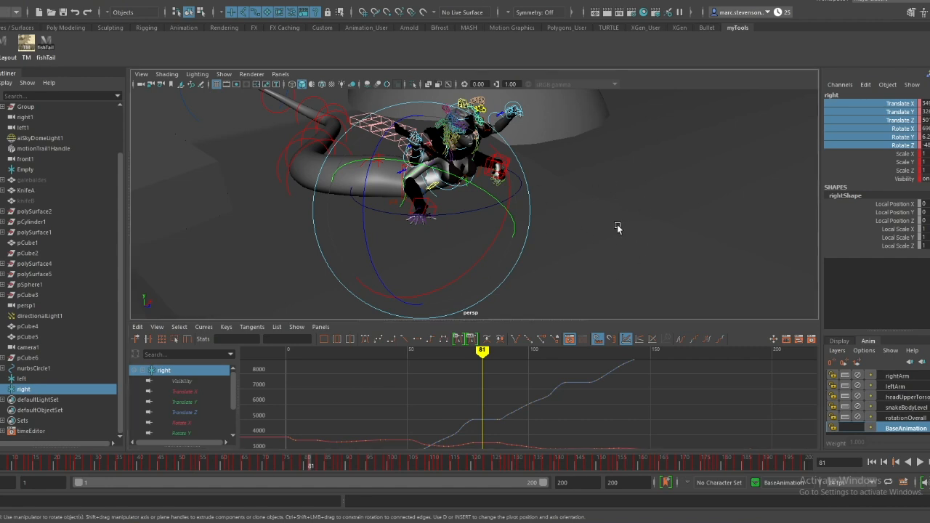
{"action": "left_click", "coordinate": [542, 242]}
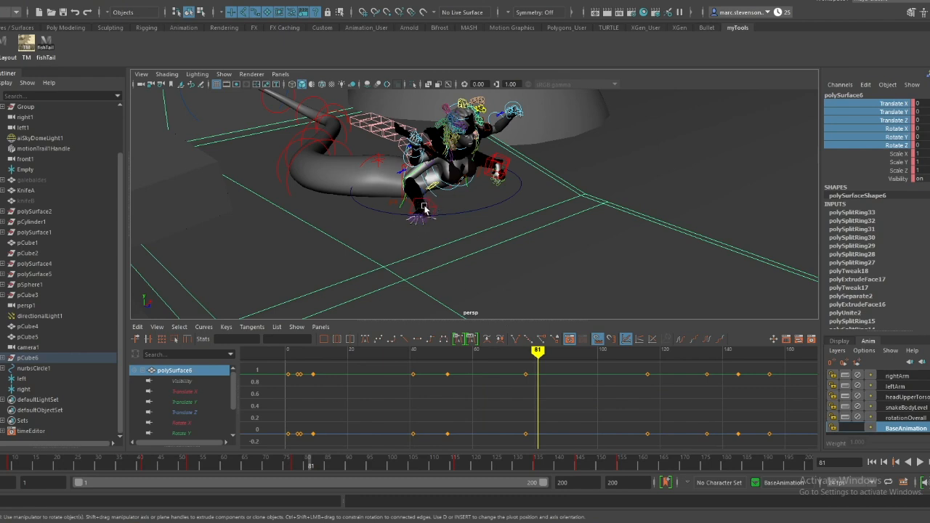
Isolate the right locator's Translate Z curve and scrub to frame 91 to examine how the hand holds and advances
{"action": "left_click", "coordinate": [23, 390]}
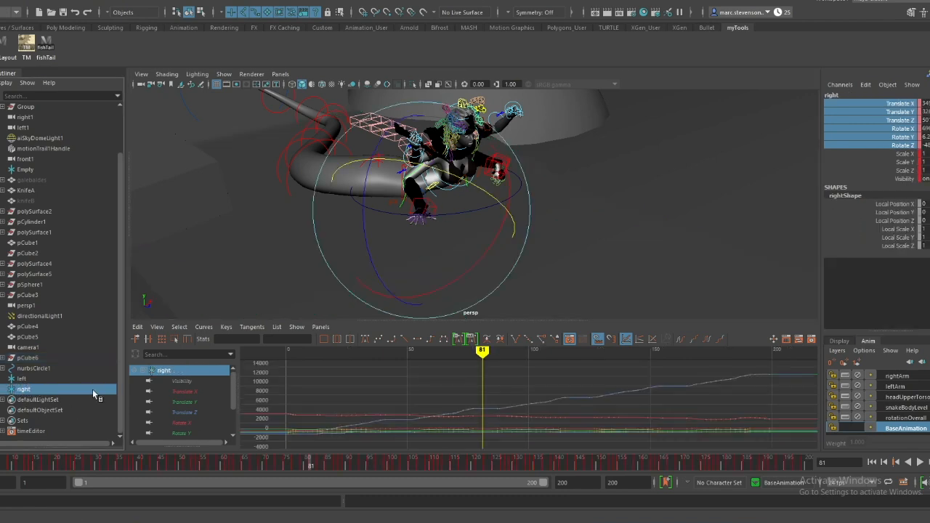
{"action": "left_click", "coordinate": [204, 412]}
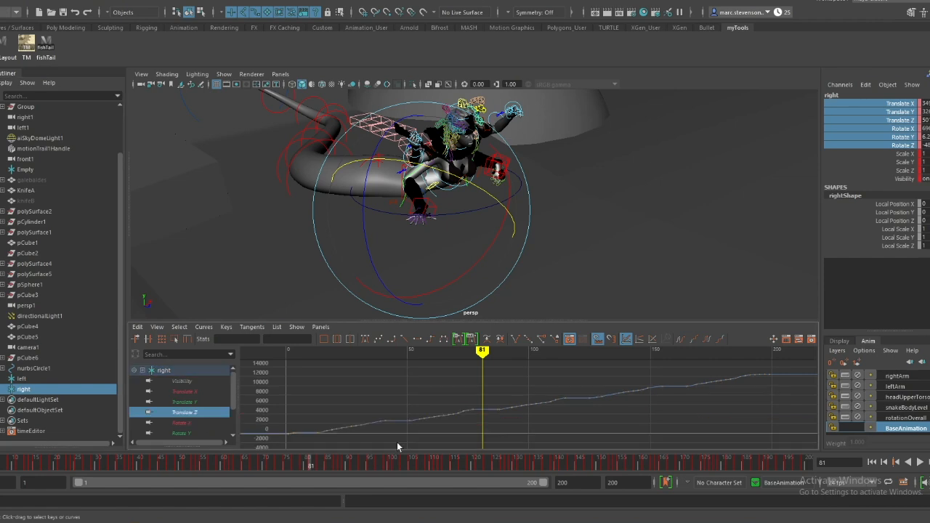
{"action": "scroll", "coordinate": [515, 396], "scroll_direction": "up", "scroll_amount": 5}
{"action": "middle_click_drag", "start_coordinate": [524, 422], "coordinate": [550, 417], "text": "alt"}
{"action": "right_click_drag", "start_coordinate": [549, 417], "coordinate": [547, 342], "text": "alt+shift"}
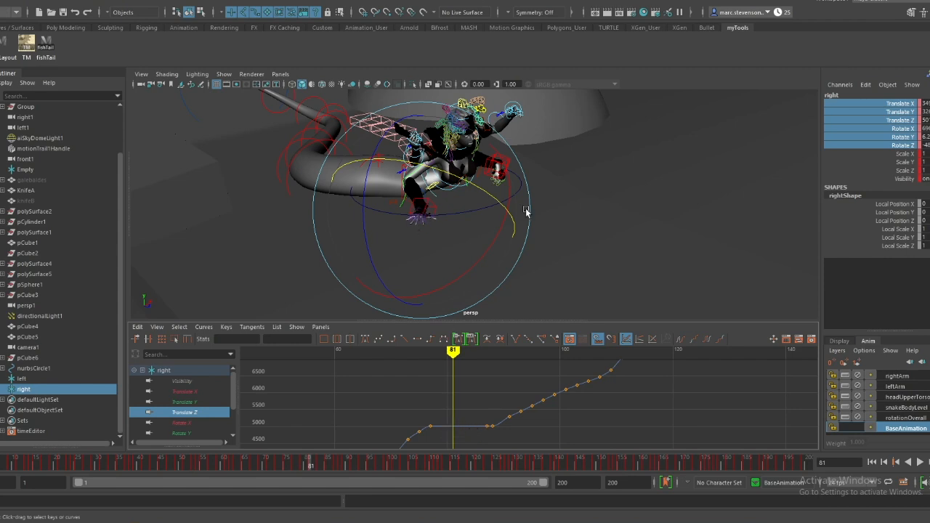
{"action": "left_click_drag", "start_coordinate": [613, 280], "coordinate": [604, 291], "text": "alt"}
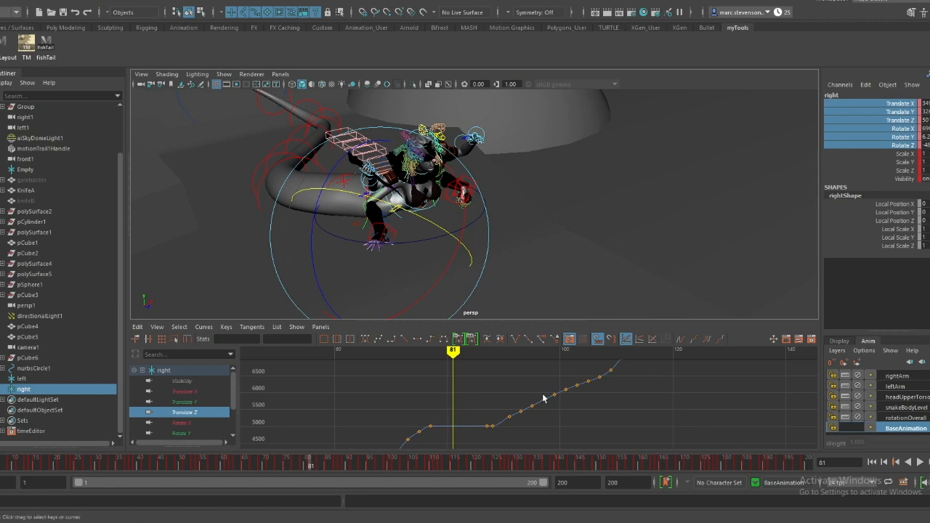
{"action": "left_click_drag", "start_coordinate": [446, 469], "coordinate": [352, 465]}
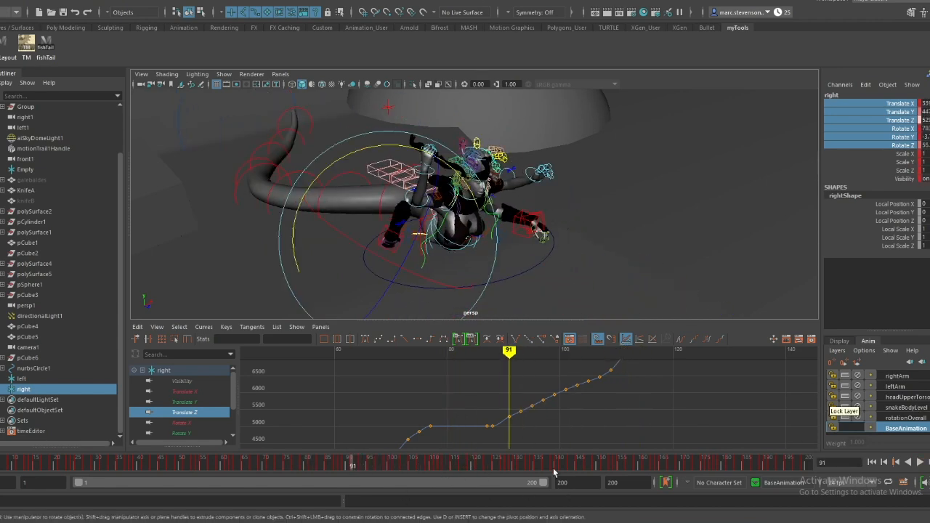